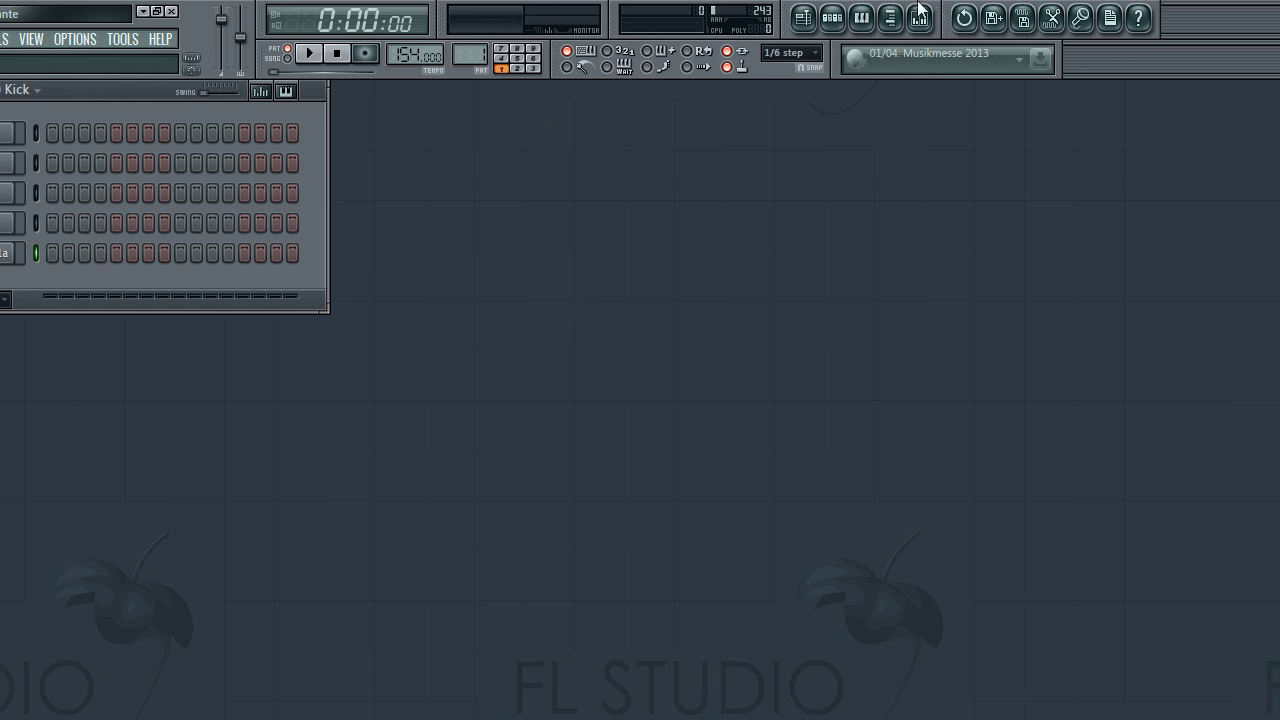
# Close the step sequencer that holds the Kick, Clap, Hat, Snare and ride channels
pyautogui.click(834, 20)
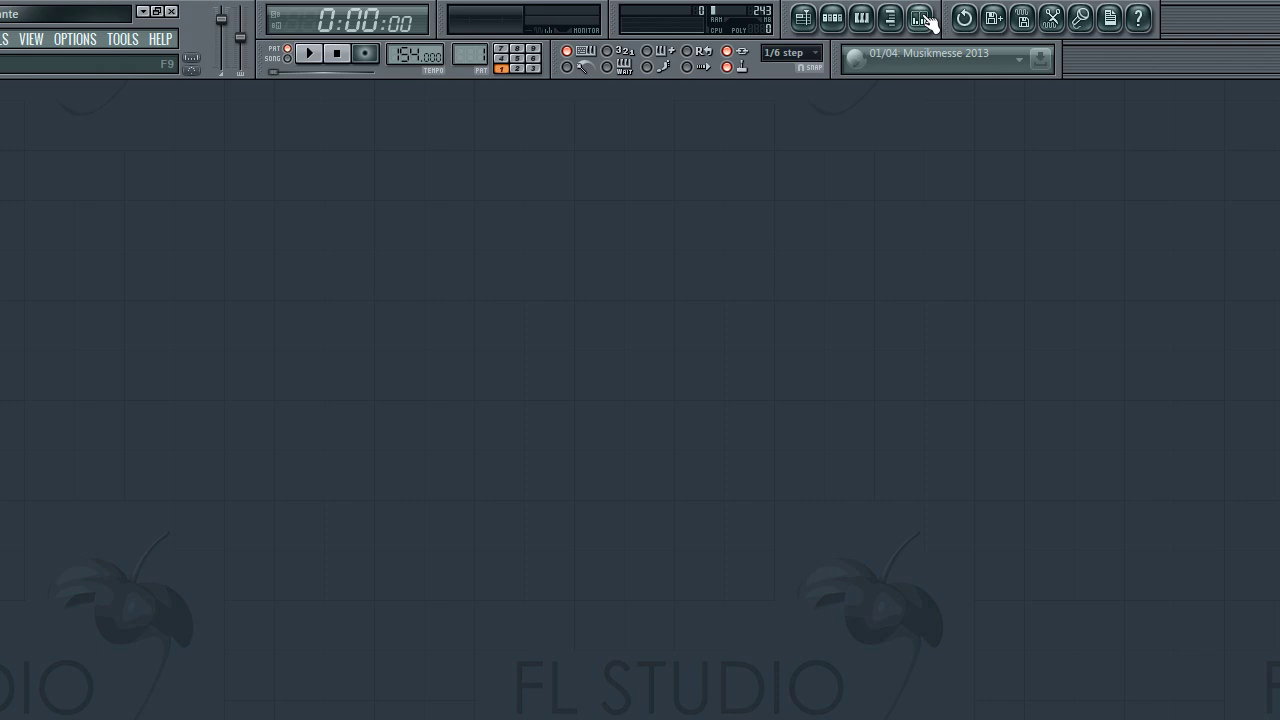
# Open the mixer on the Master track, drag it into place, and push the Master fader back up
pyautogui.click(922, 18)
pyautogui.moveTo(705, 126); pyautogui.dragTo(927, 364)
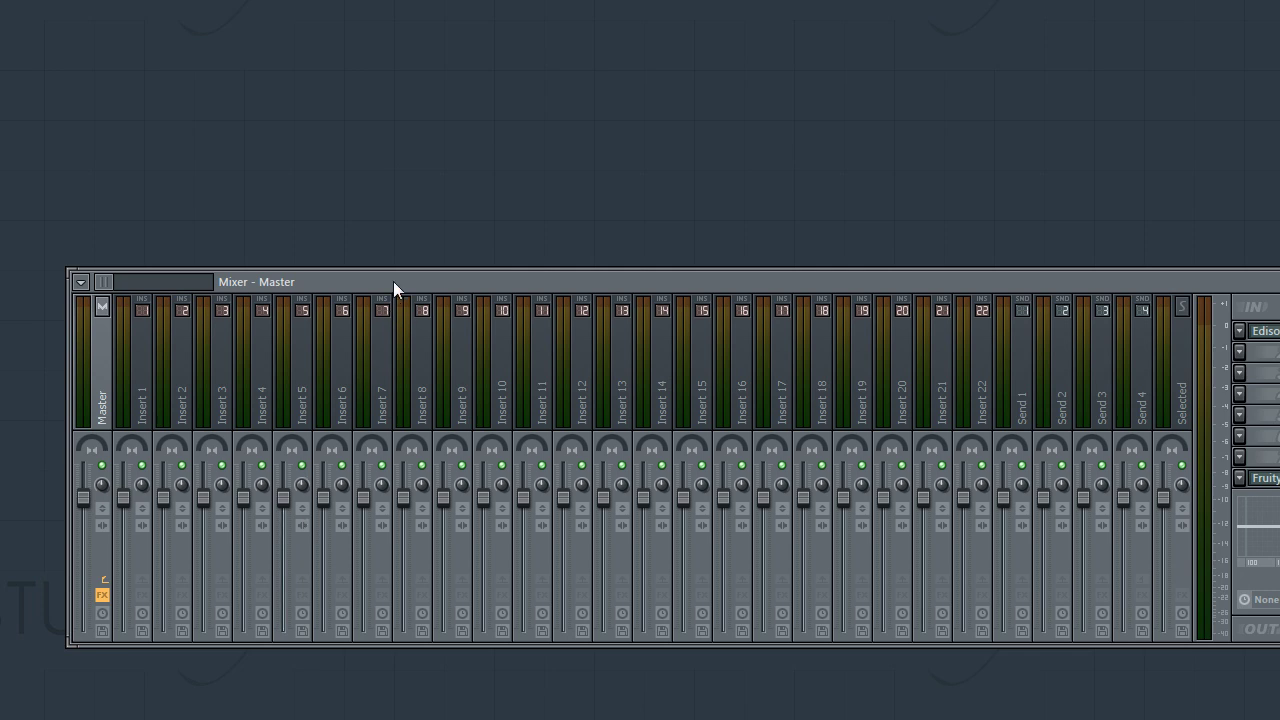
pyautogui.moveTo(393, 281); pyautogui.dragTo(351, 516)
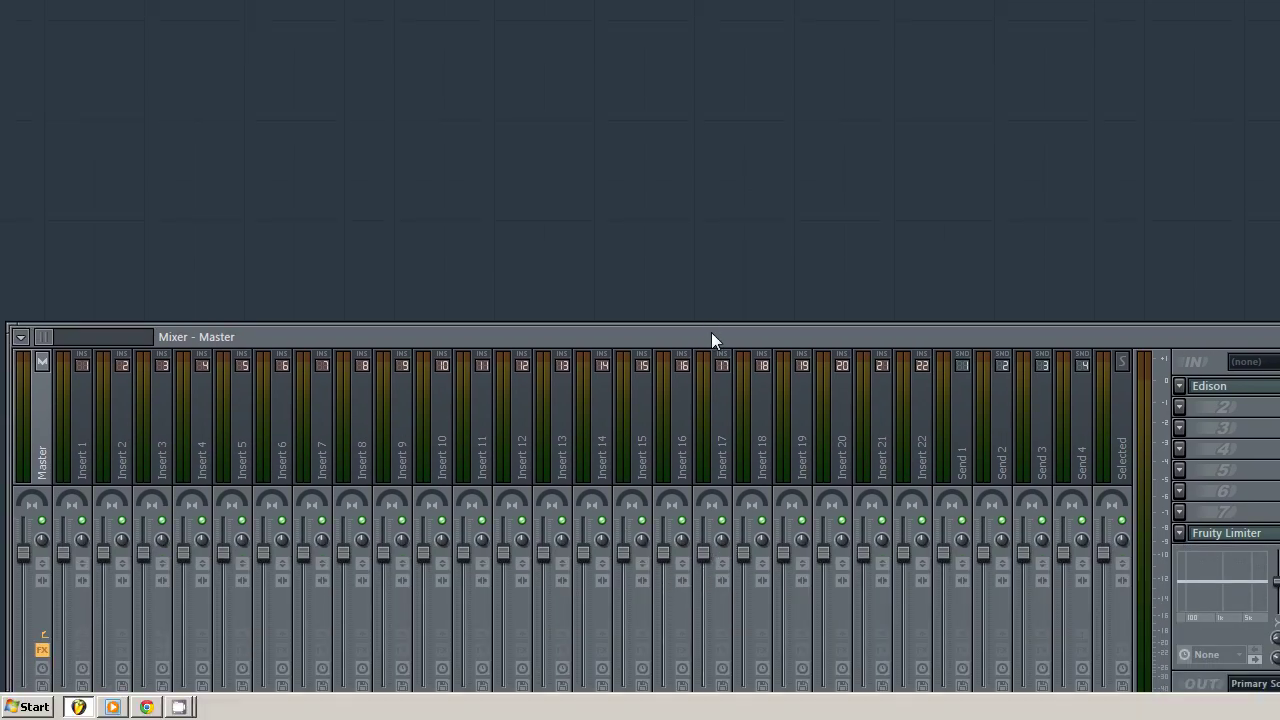
pyautogui.moveTo(711, 334); pyautogui.dragTo(709, 212)
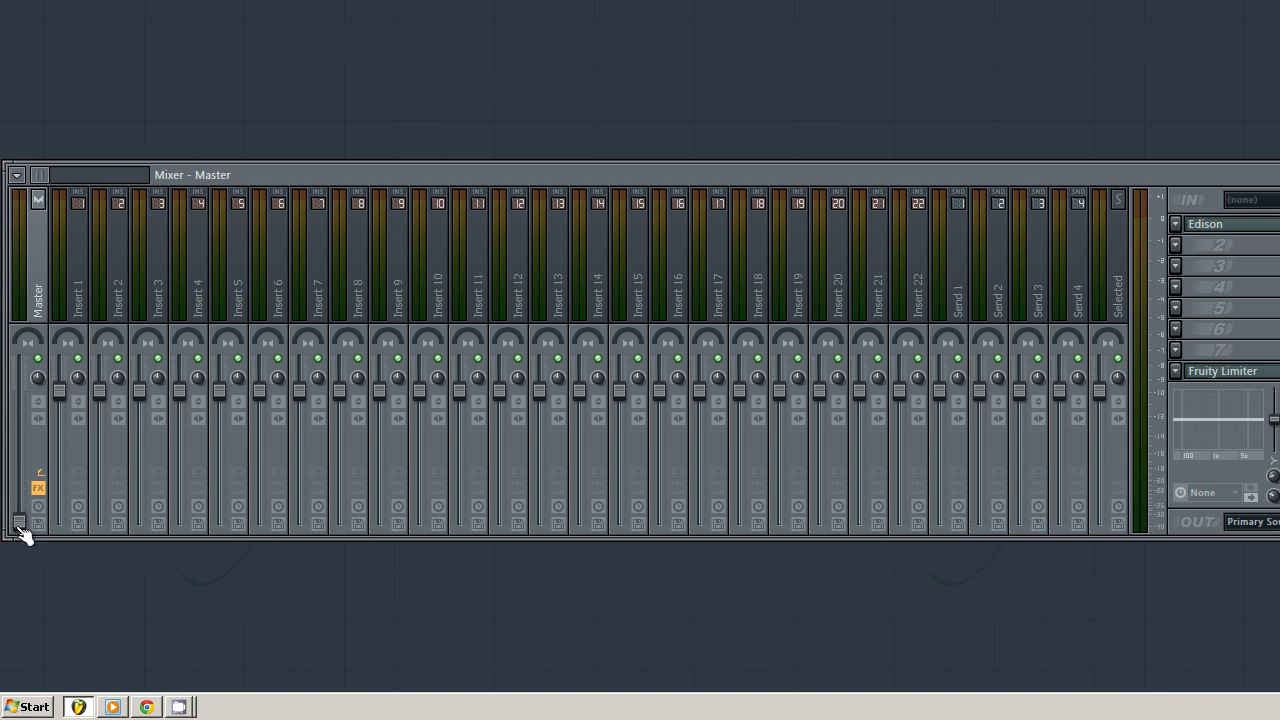
pyautogui.moveTo(19, 524); pyautogui.dragTo(19, 392)
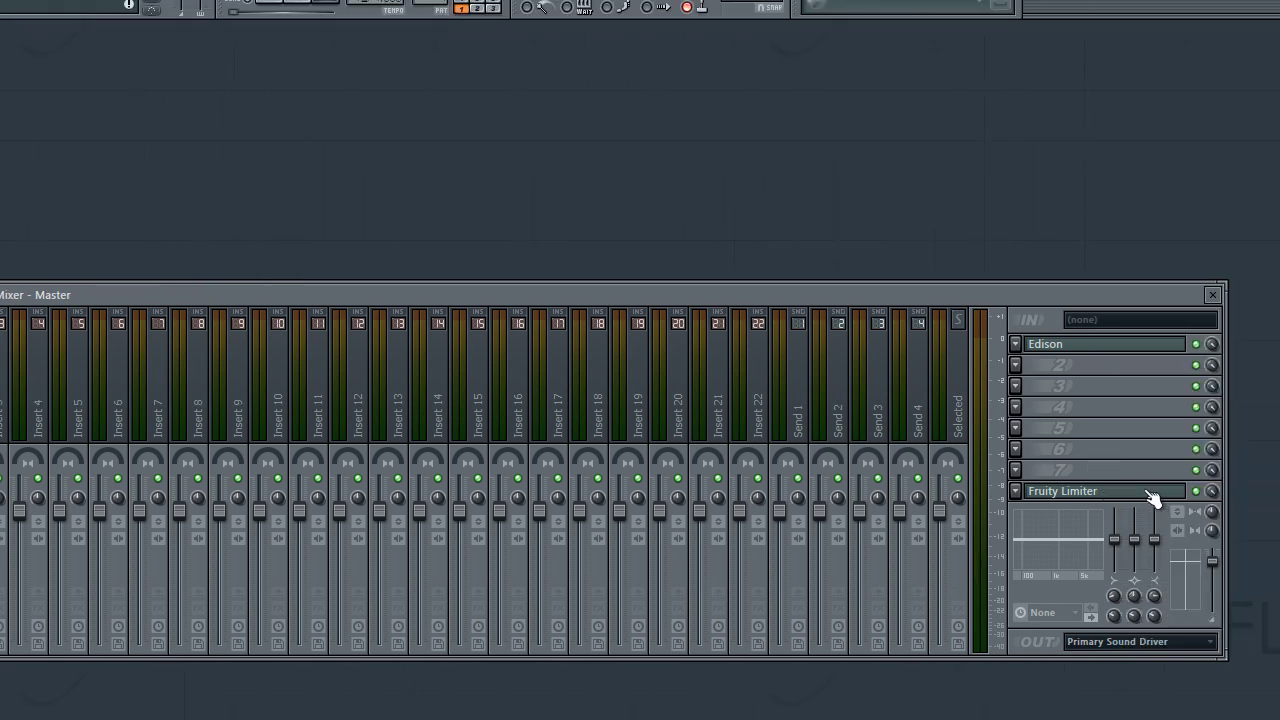
# Remove Fruity Limiter and Edison from the Master channel's effect slots
pyautogui.click(1018, 491)
pyautogui.moveTo(1058, 416)
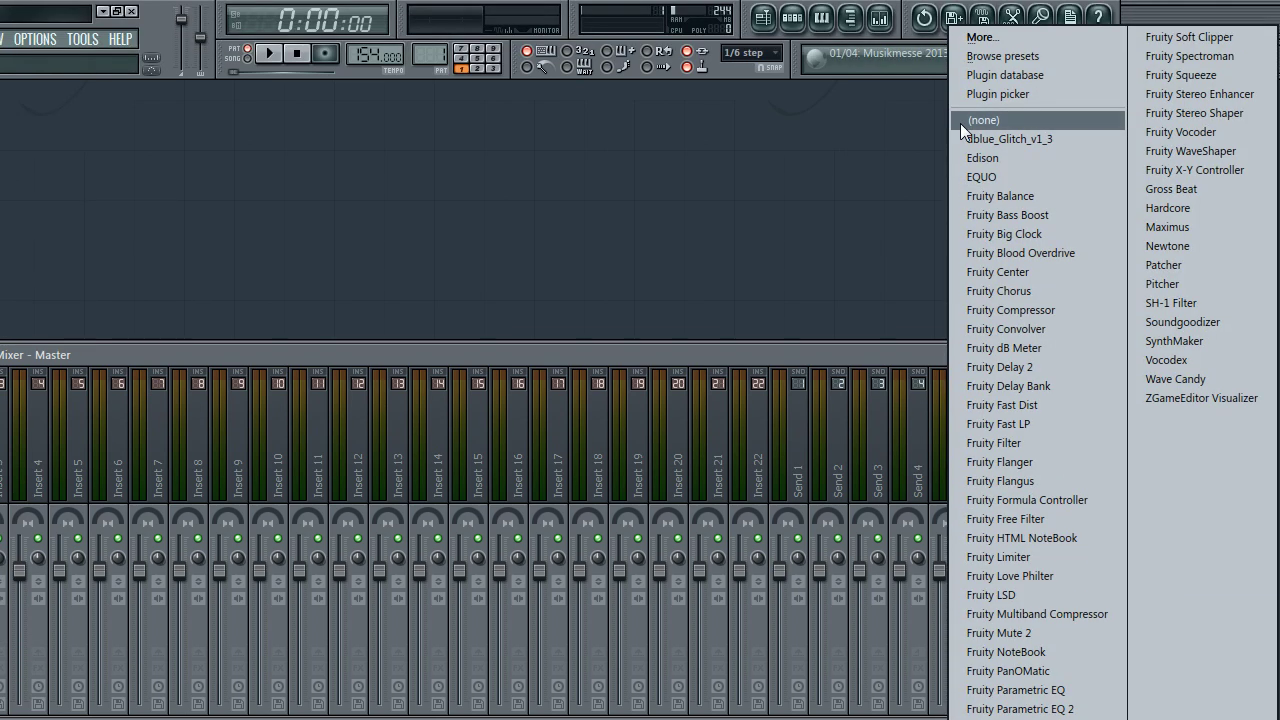
pyautogui.click(960, 65)
pyautogui.click(1020, 404)
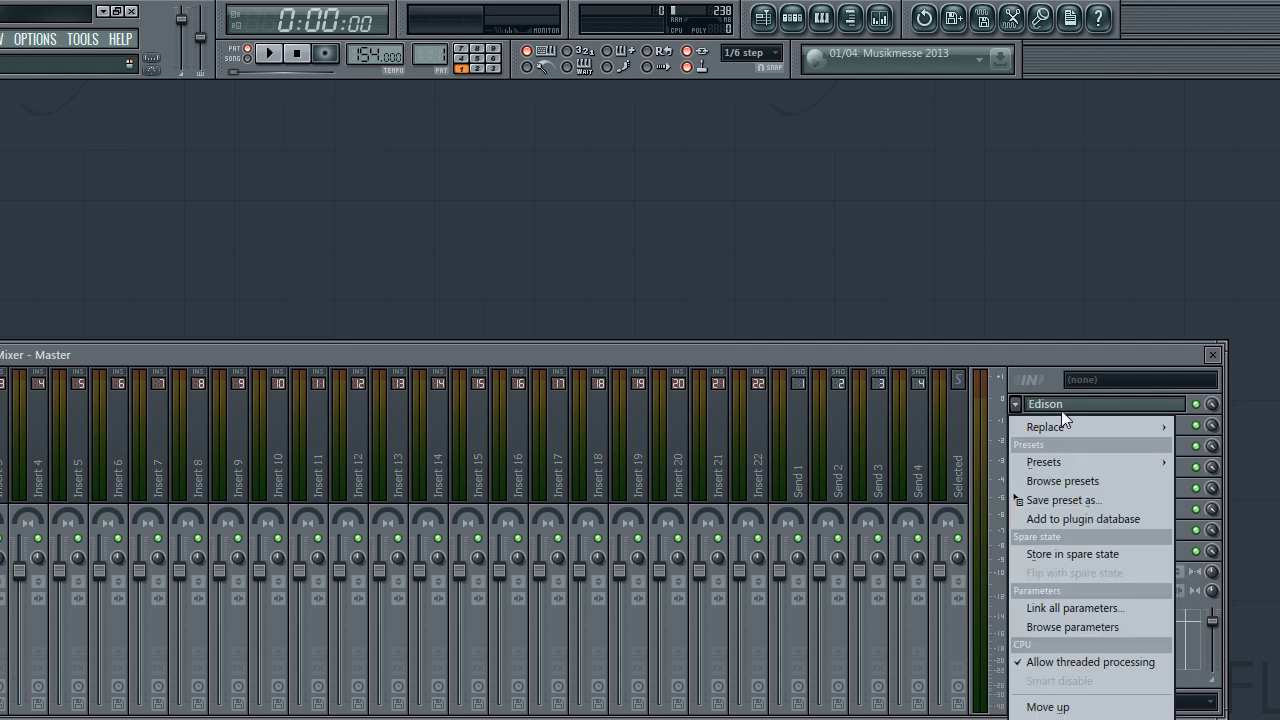
pyautogui.moveTo(1061, 423)
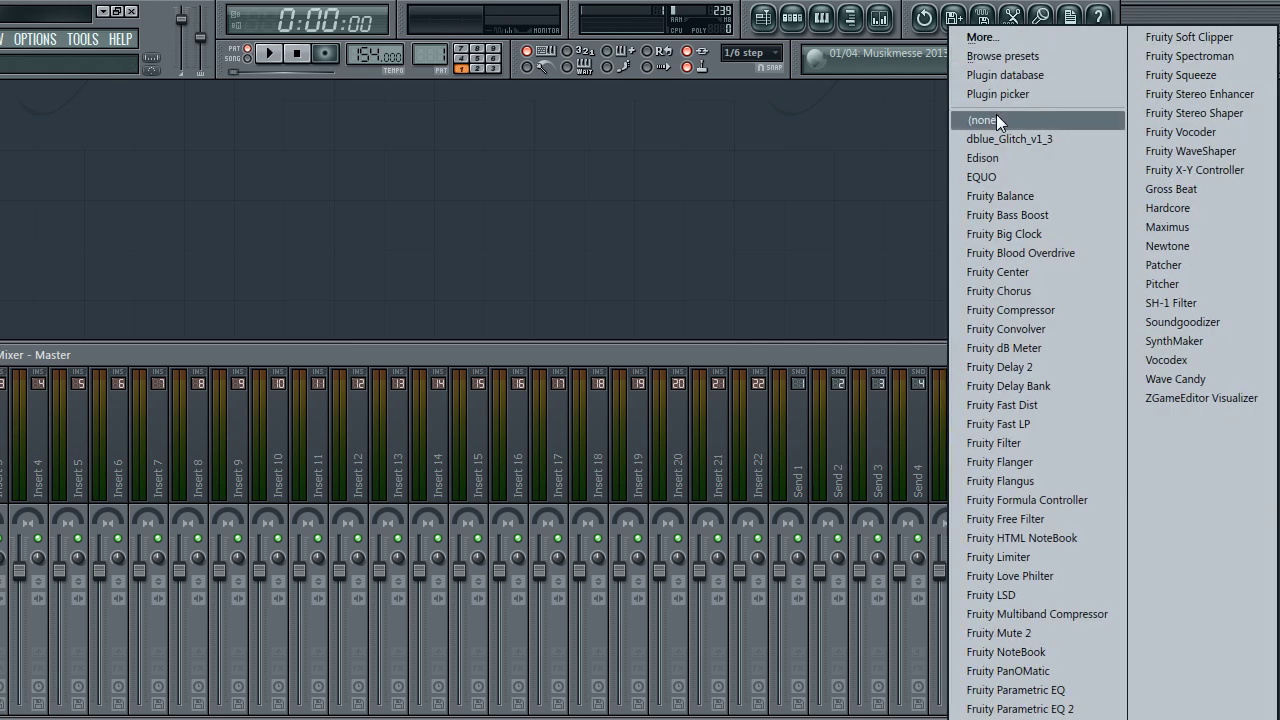
pyautogui.click(996, 119)
# Open the plugin list for the empty first slot and dismiss it, leaving the slot empty
pyautogui.click(1026, 412)
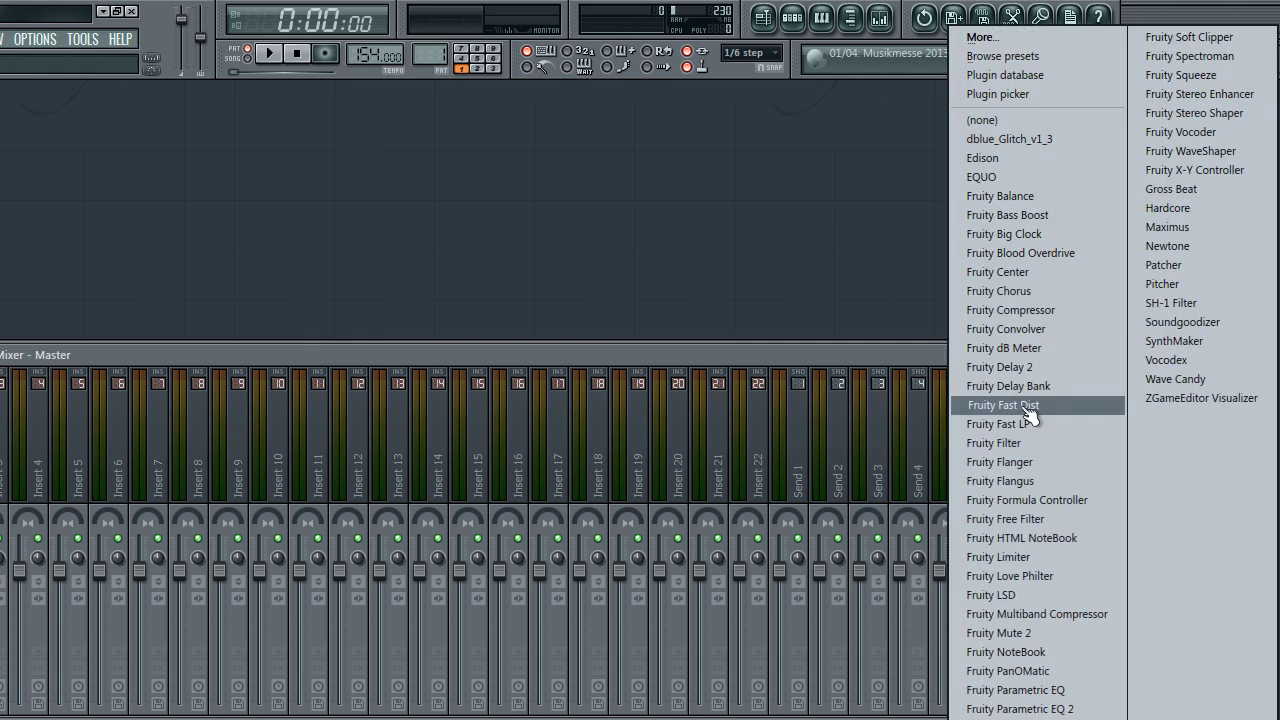
pyautogui.click(909, 353)
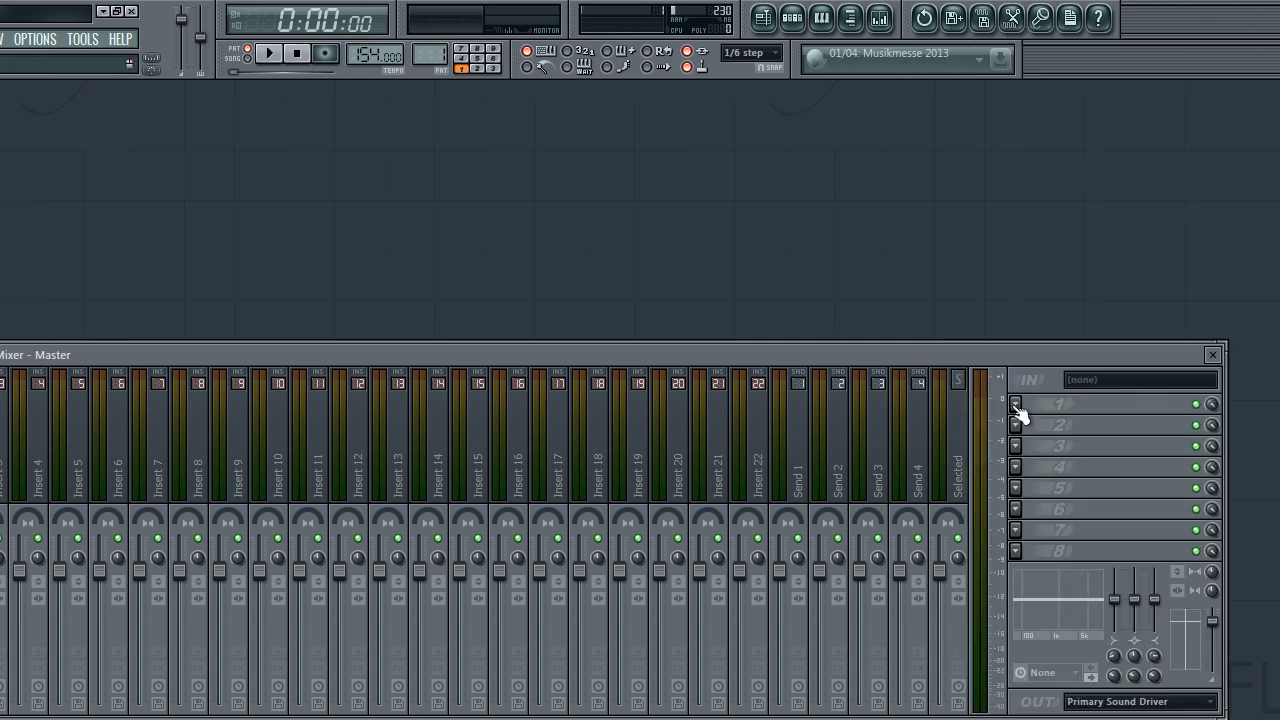
pyautogui.click(1018, 412)
pyautogui.click(868, 351)
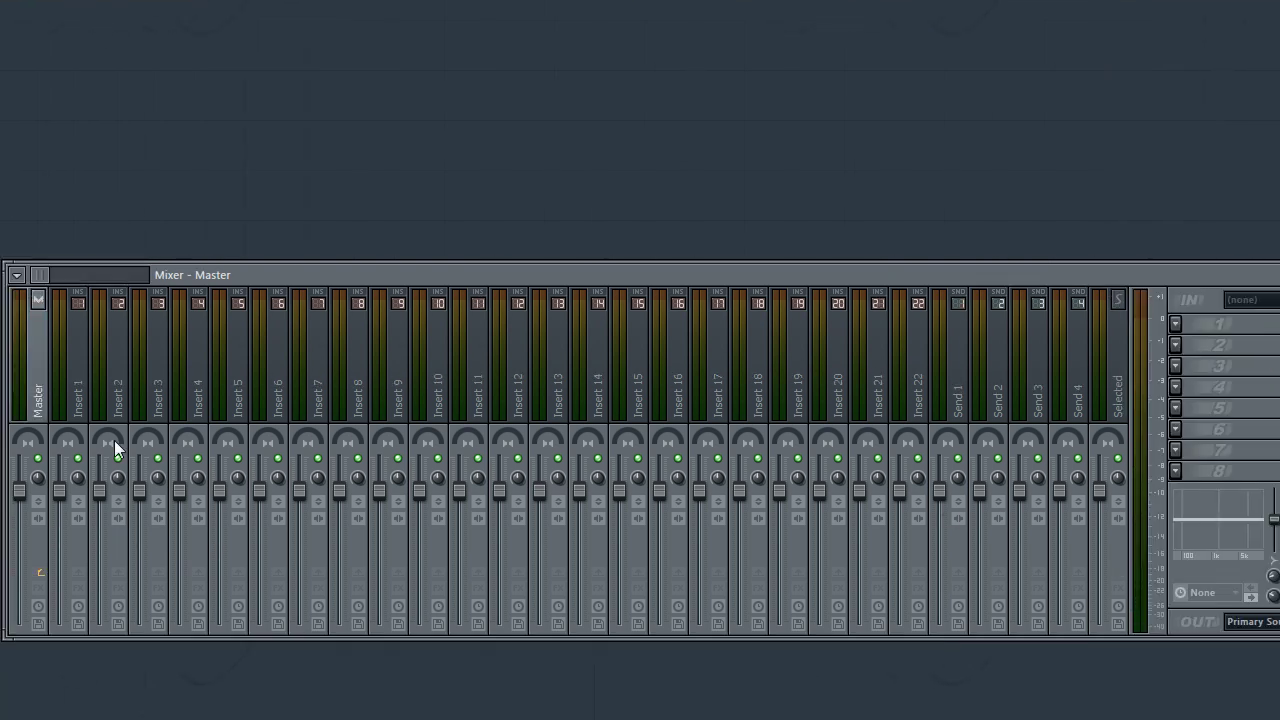
# Select mixer Insert 1 and bring back the step sequencer with the drum channels
pyautogui.click(80, 371)
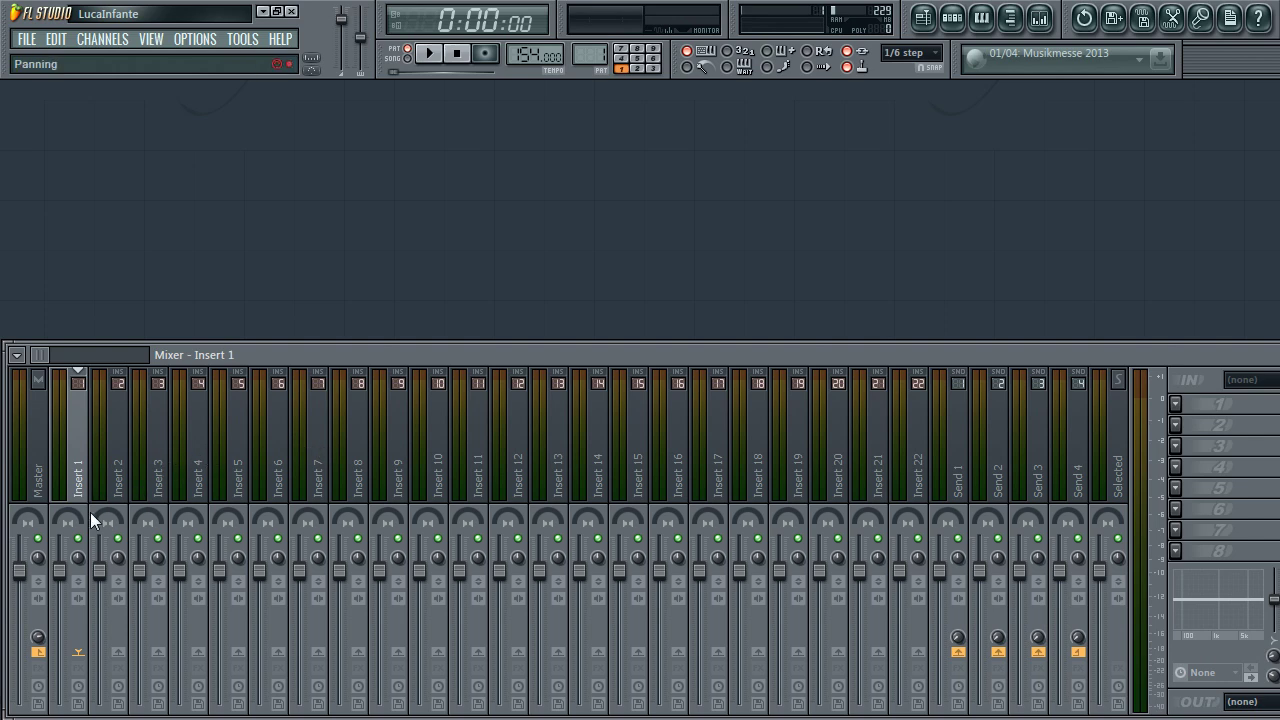
pyautogui.click(922, 18)
pyautogui.click(924, 18)
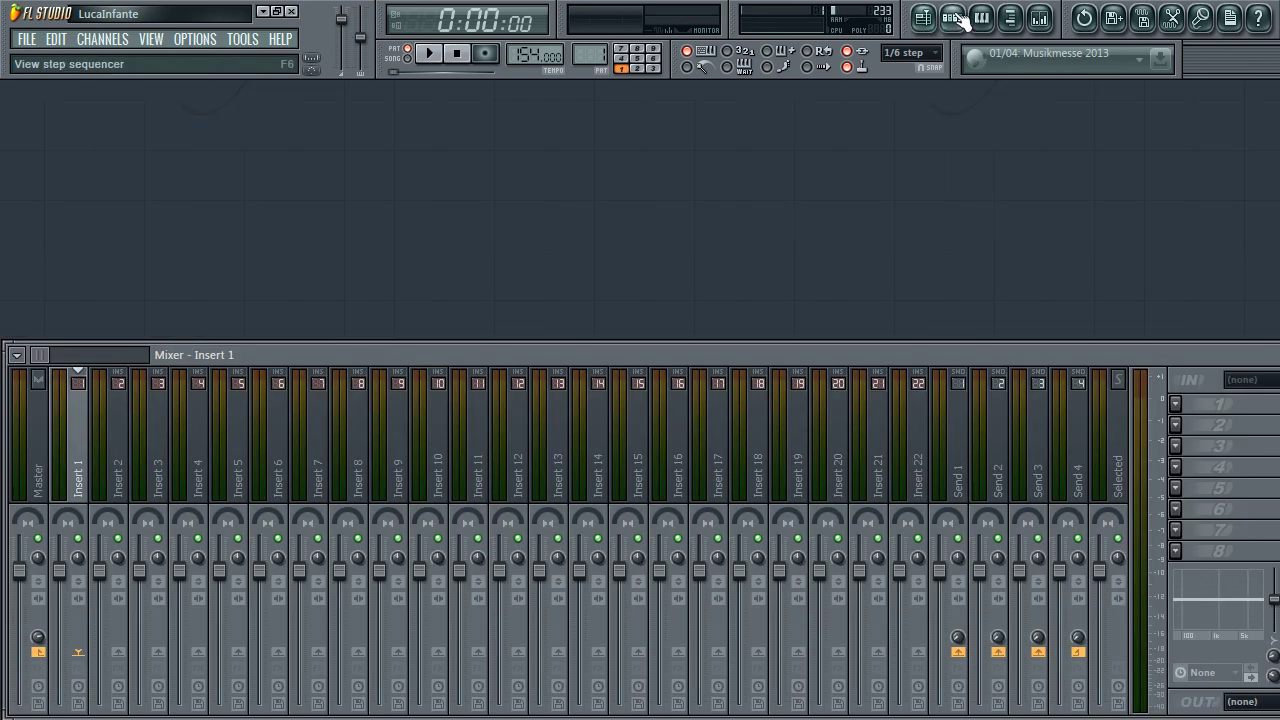
pyautogui.click(952, 18)
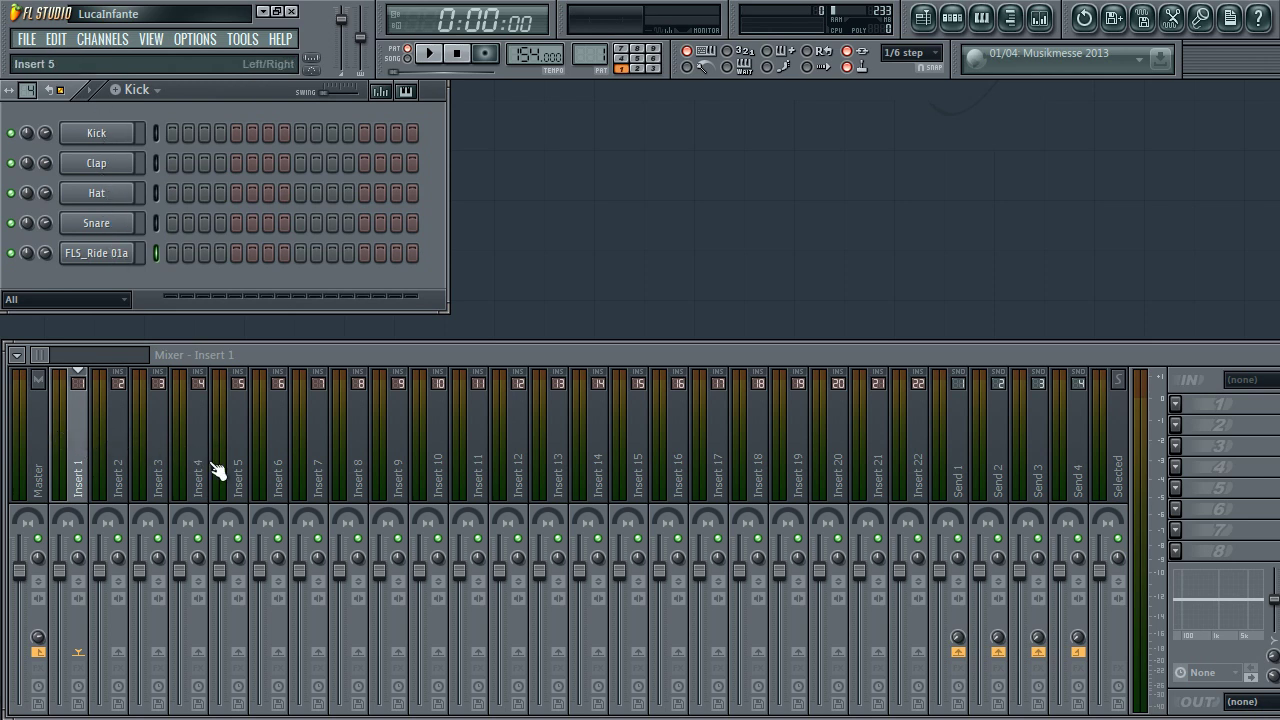
# Fill every fourth Kick step, play the pattern briefly, and open the Kick channel settings
pyautogui.rightClick(100, 132)
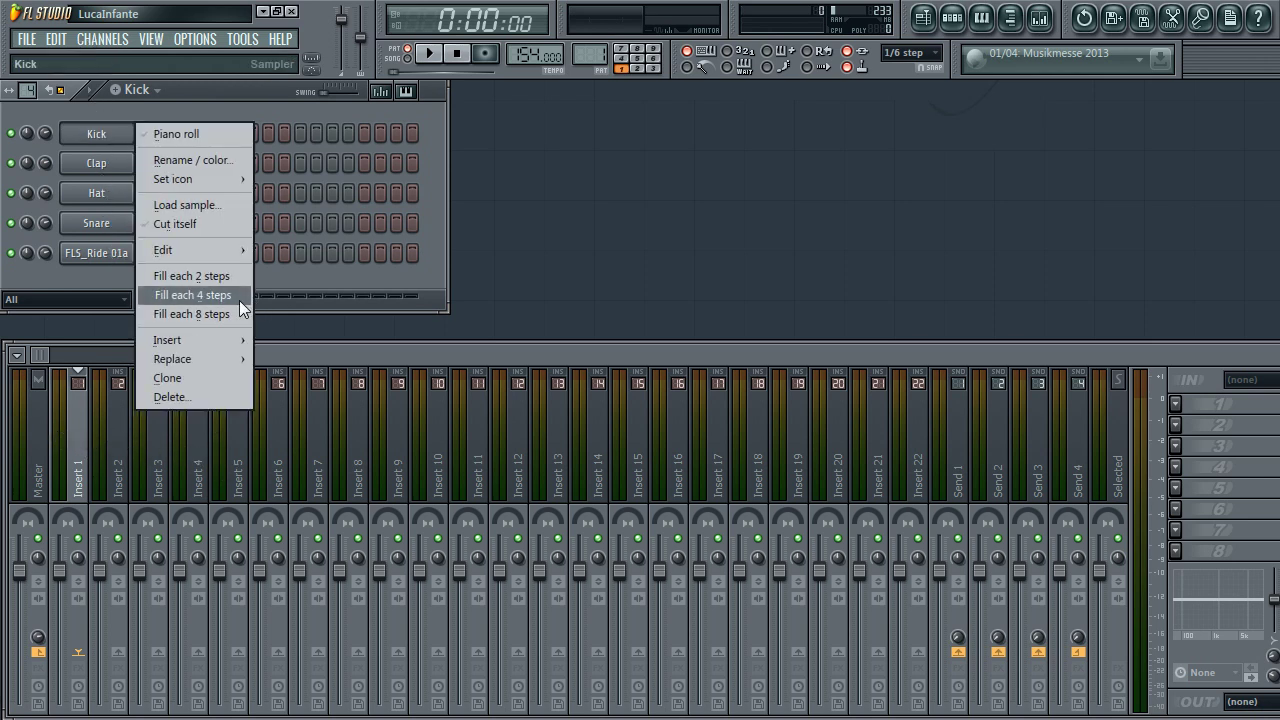
pyautogui.click(221, 299)
pyautogui.press('space')
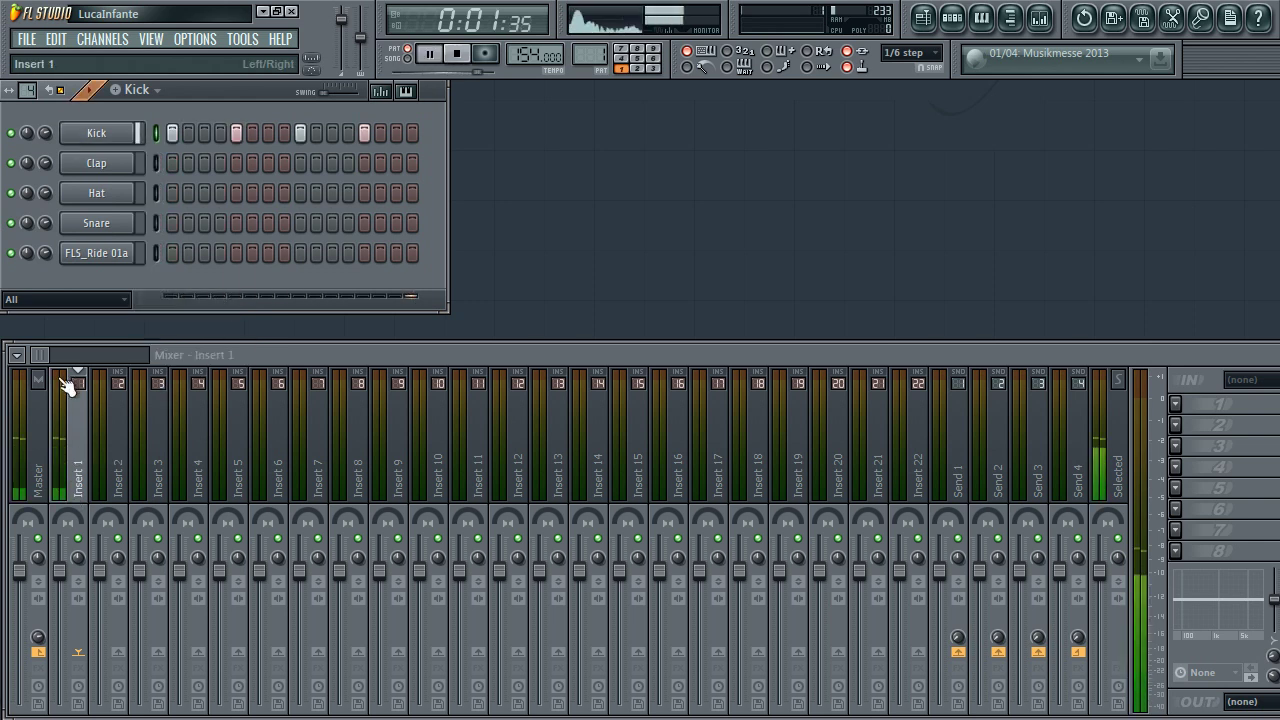
pyautogui.press('space')
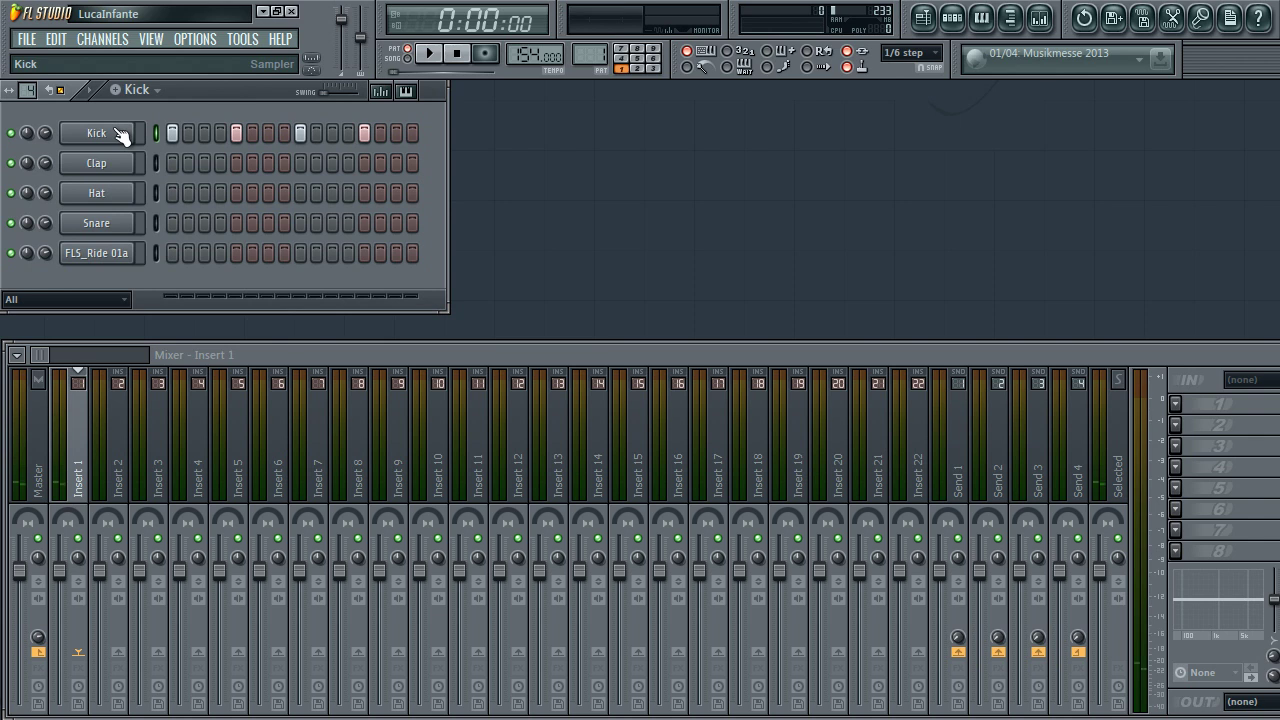
pyautogui.click(118, 135)
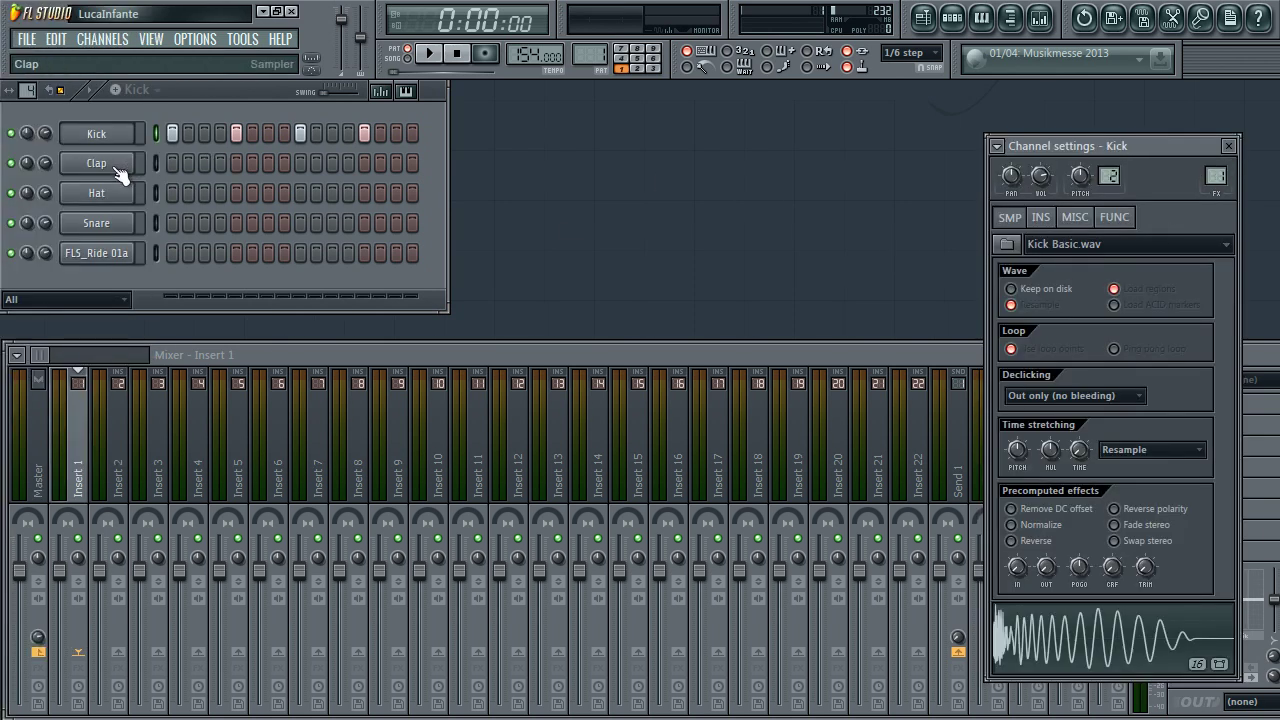
# Check the Clap and Hat inserts, then turn on Clap steps 3–5, Snare 9 and Hat 15
pyautogui.click(118, 173)
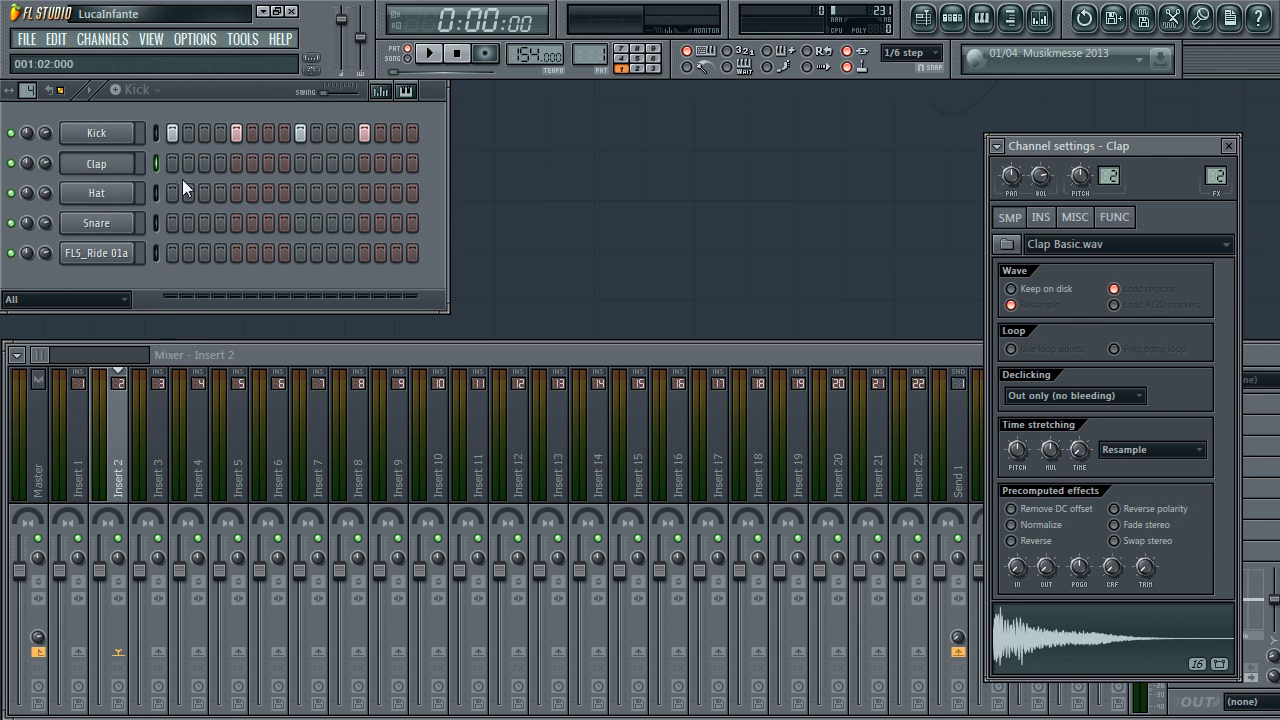
pyautogui.click(97, 195)
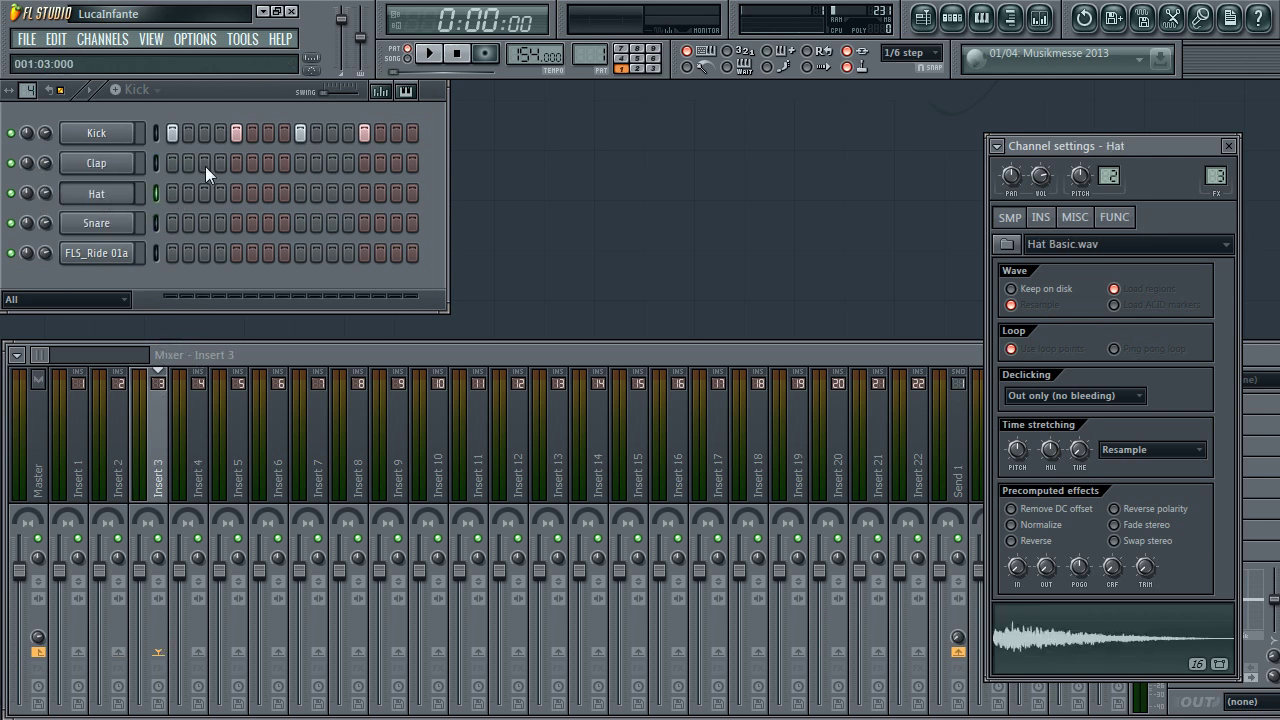
pyautogui.moveTo(205, 164); pyautogui.dragTo(236, 164)
pyautogui.click(300, 221)
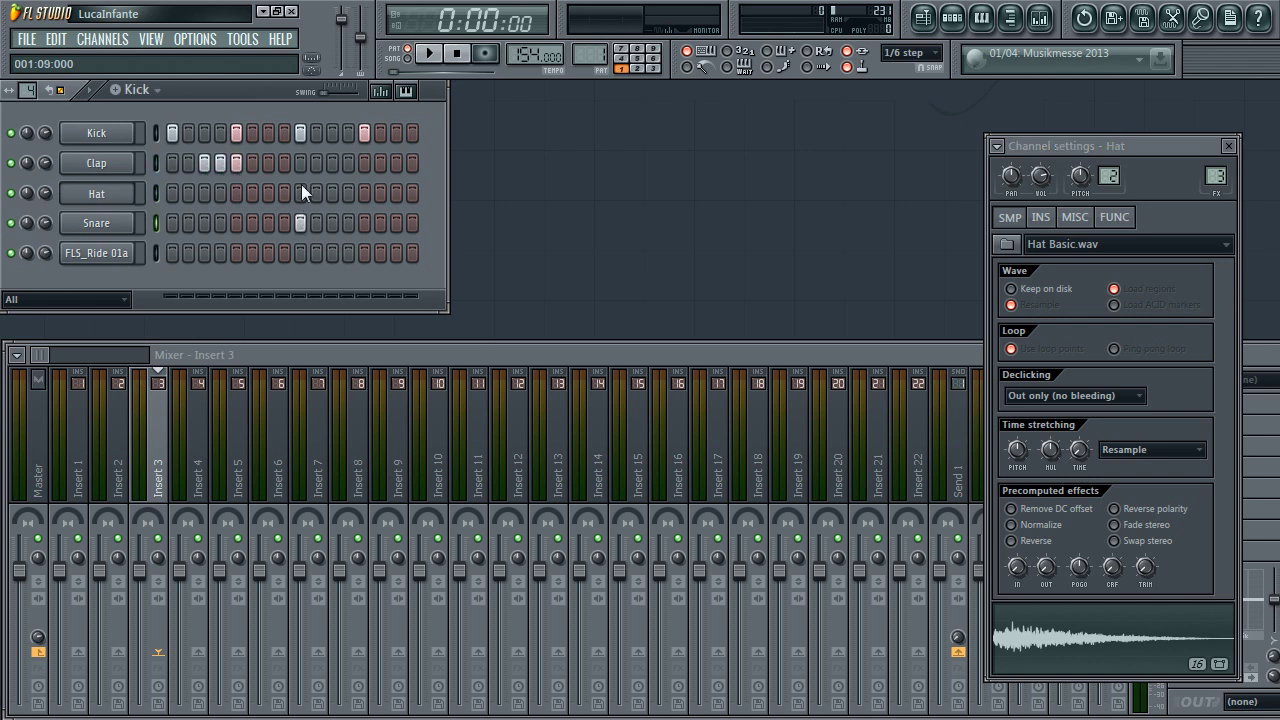
pyautogui.click(396, 194)
# Play the test pattern, then erase all the test steps so the pattern is empty
pyautogui.press('space')
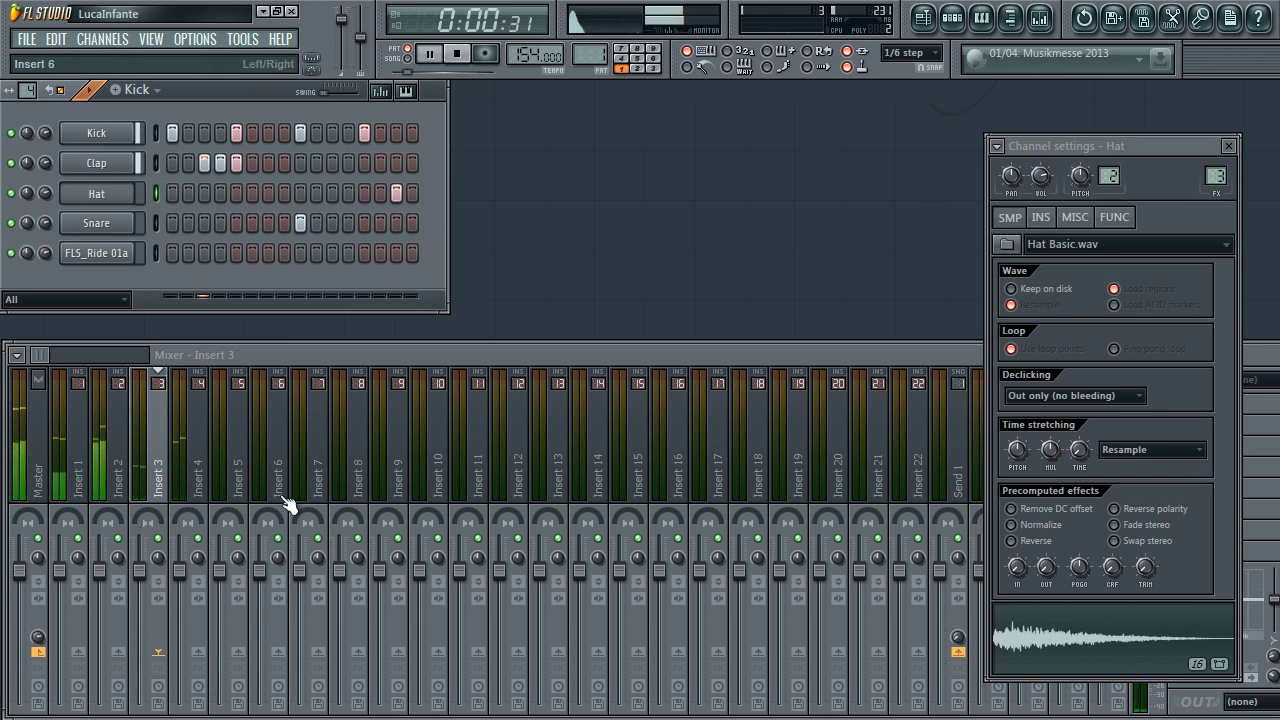
pyautogui.press('space')
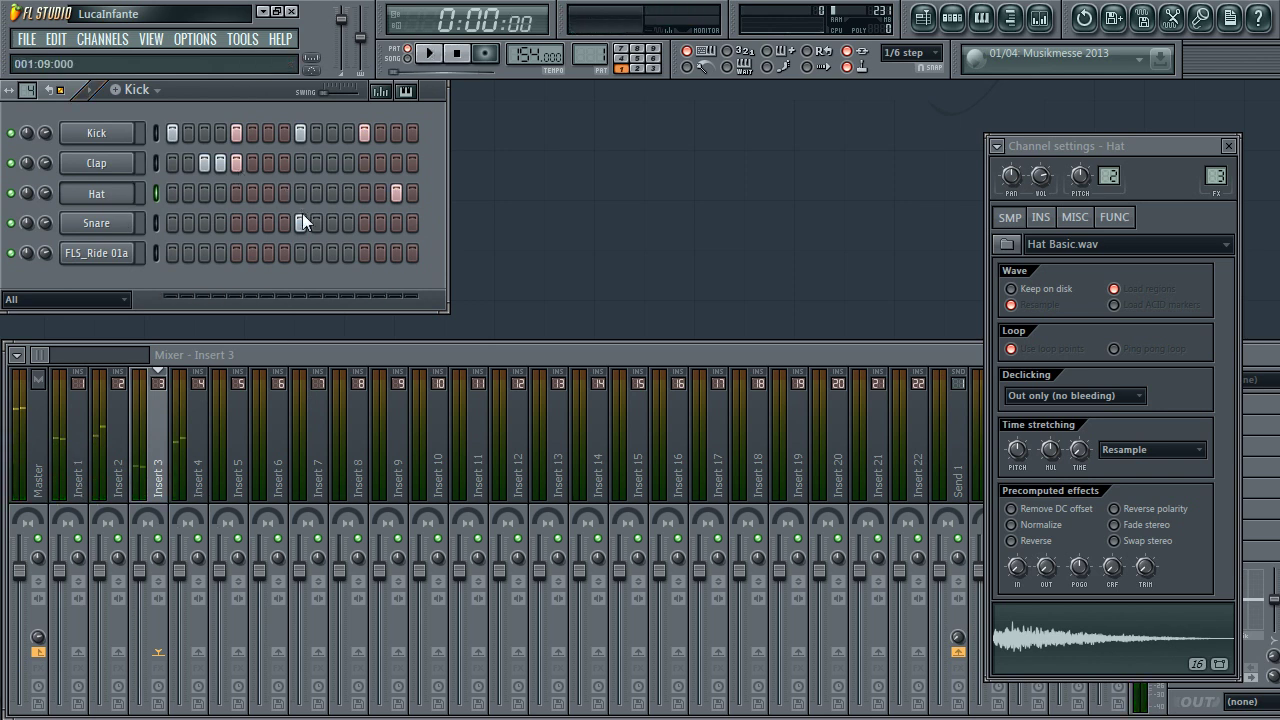
pyautogui.moveTo(236, 163); pyautogui.dragTo(146, 160)
pyautogui.click(170, 132)
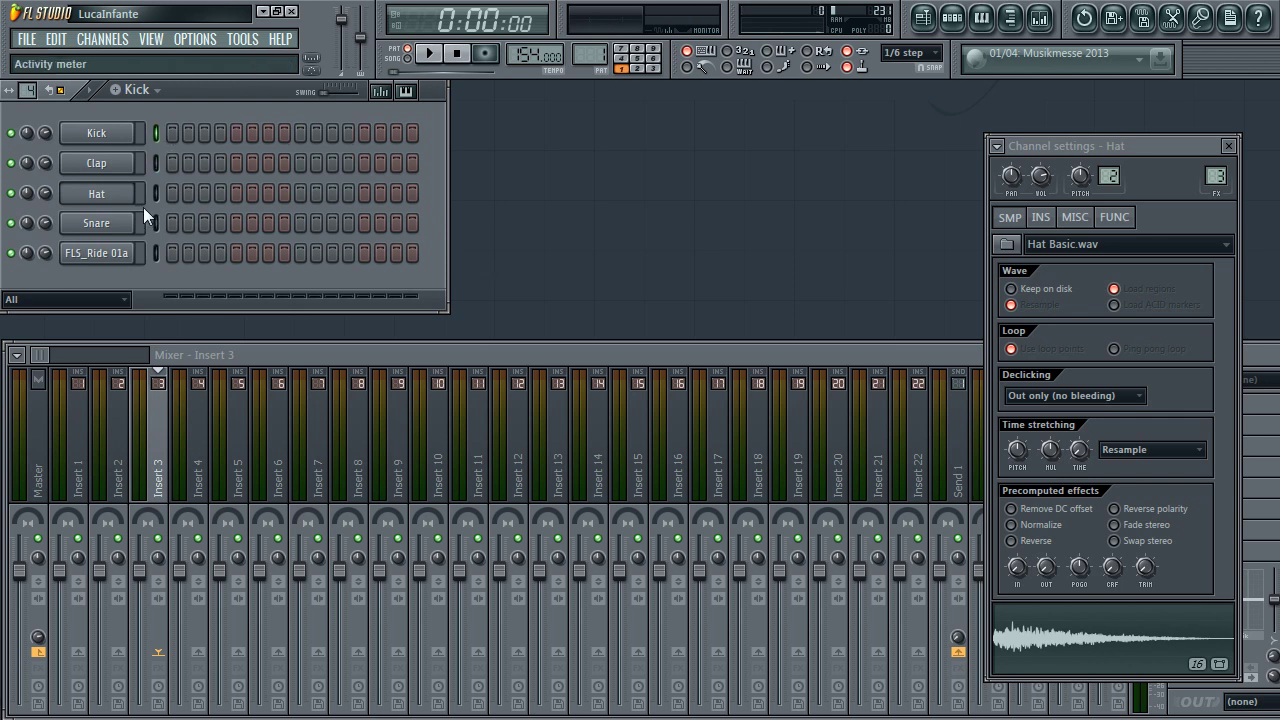
# Link the FLS_Ride 01a channel to mixer insert 5 so the insert takes its name
pyautogui.click(96, 254)
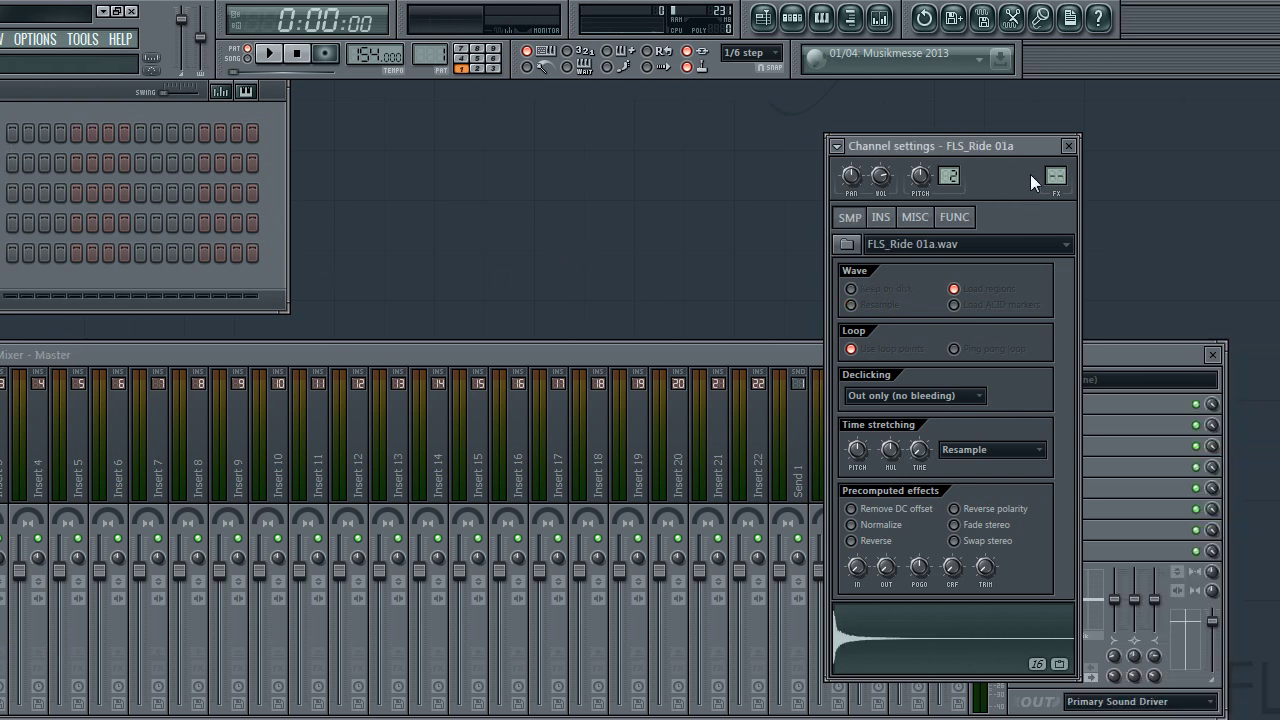
pyautogui.moveTo(1056, 175); pyautogui.dragTo(1058, 60)
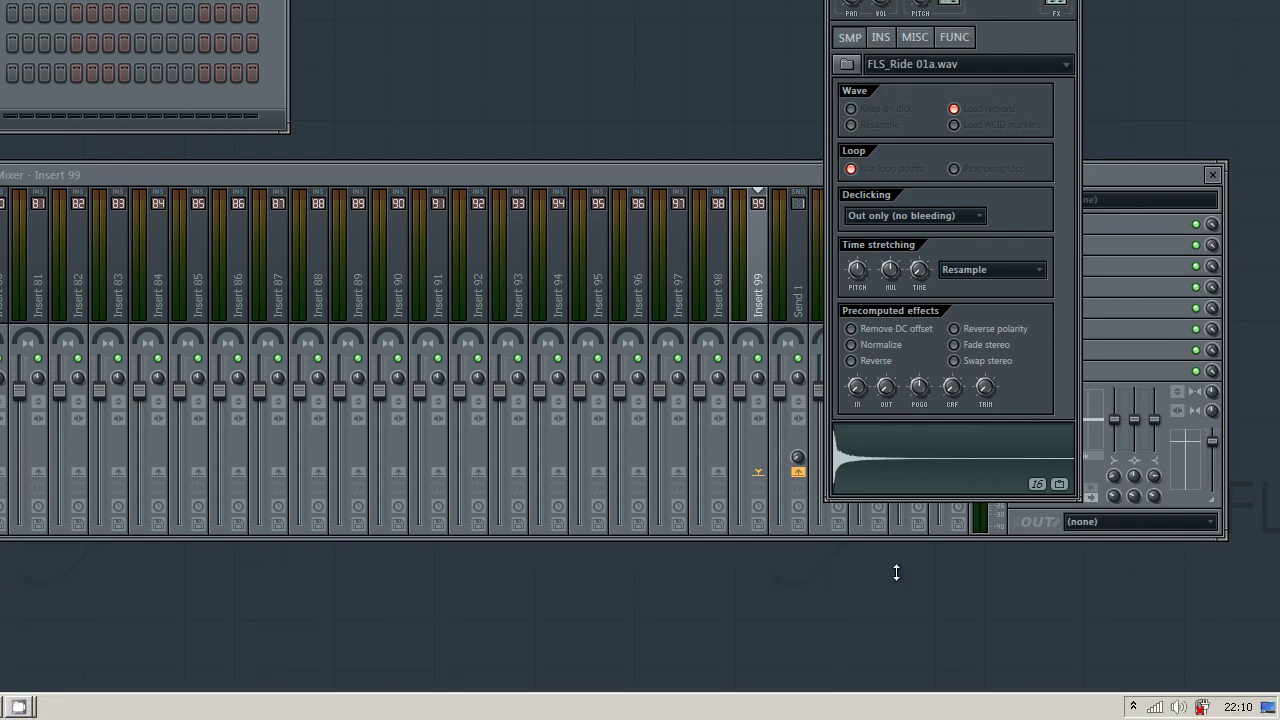
pyautogui.moveTo(896, 572); pyautogui.dragTo(902, 700)
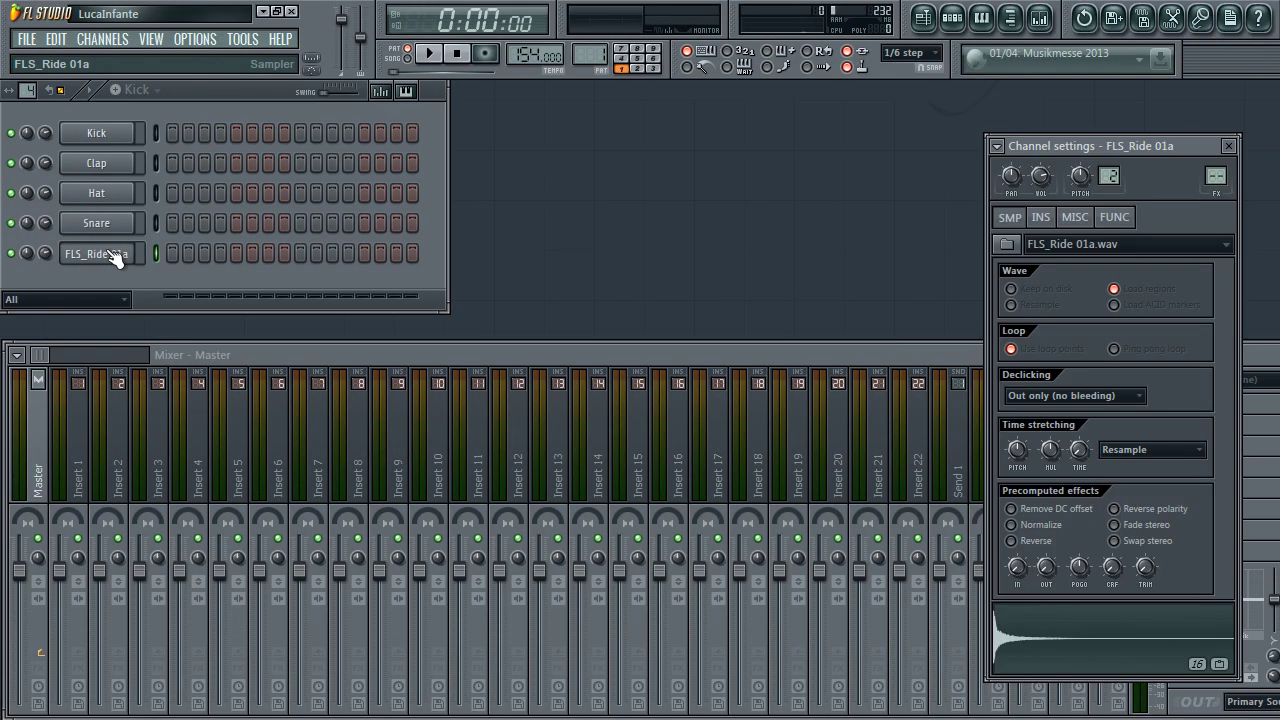
pyautogui.hotkey('ctrl', 'l')
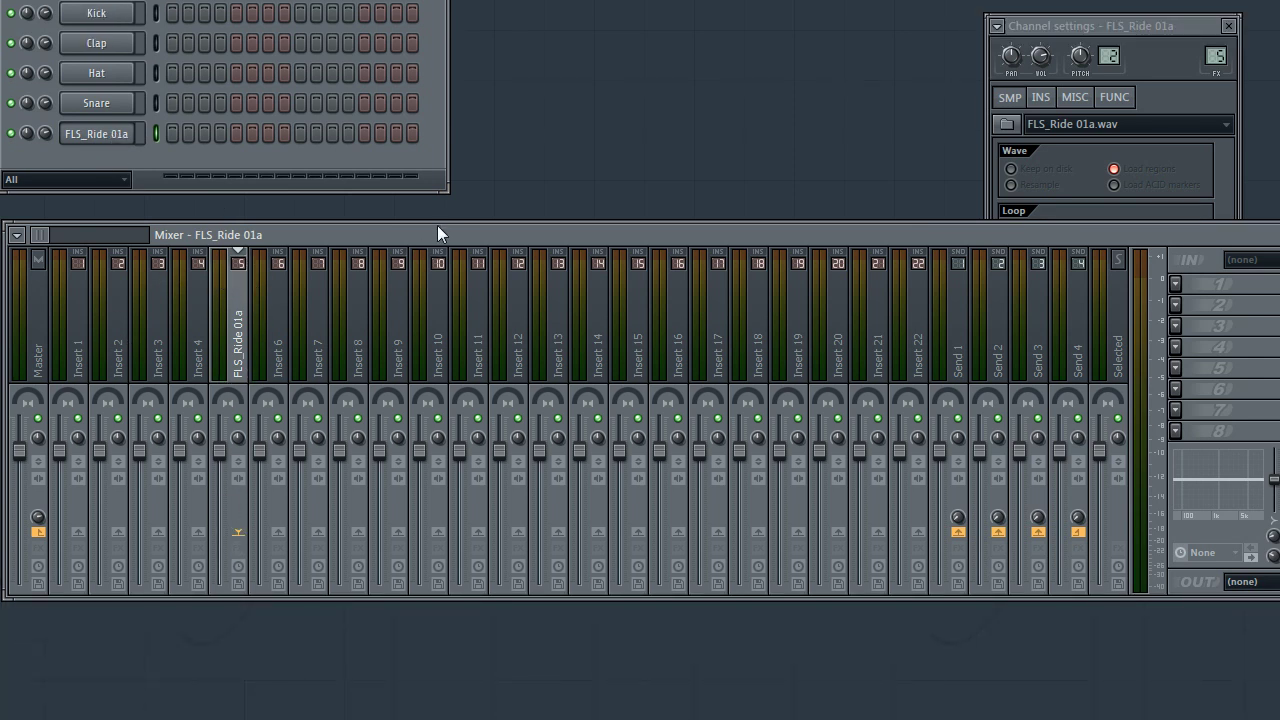
pyautogui.moveTo(437, 235); pyautogui.dragTo(437, 291)
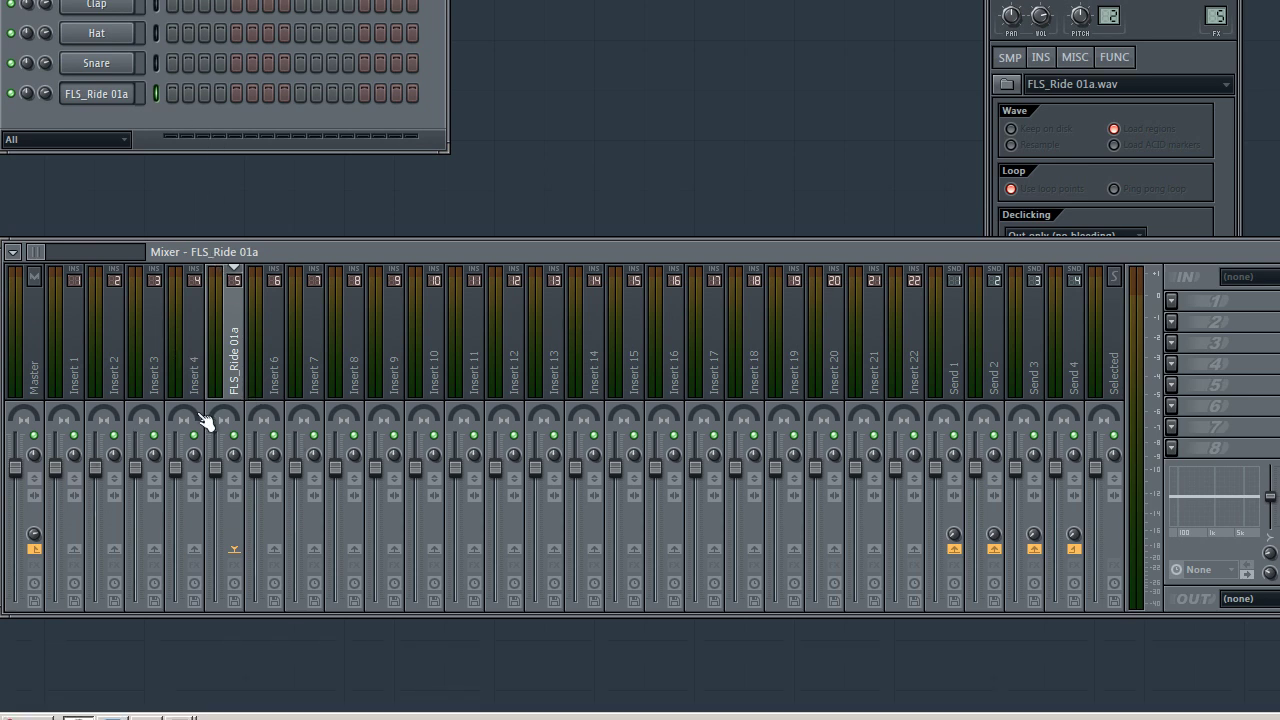
# Pan Insert 3 slightly off centre, then refill the Kick on steps 1, 5, 9 and 13
pyautogui.click(155, 450)
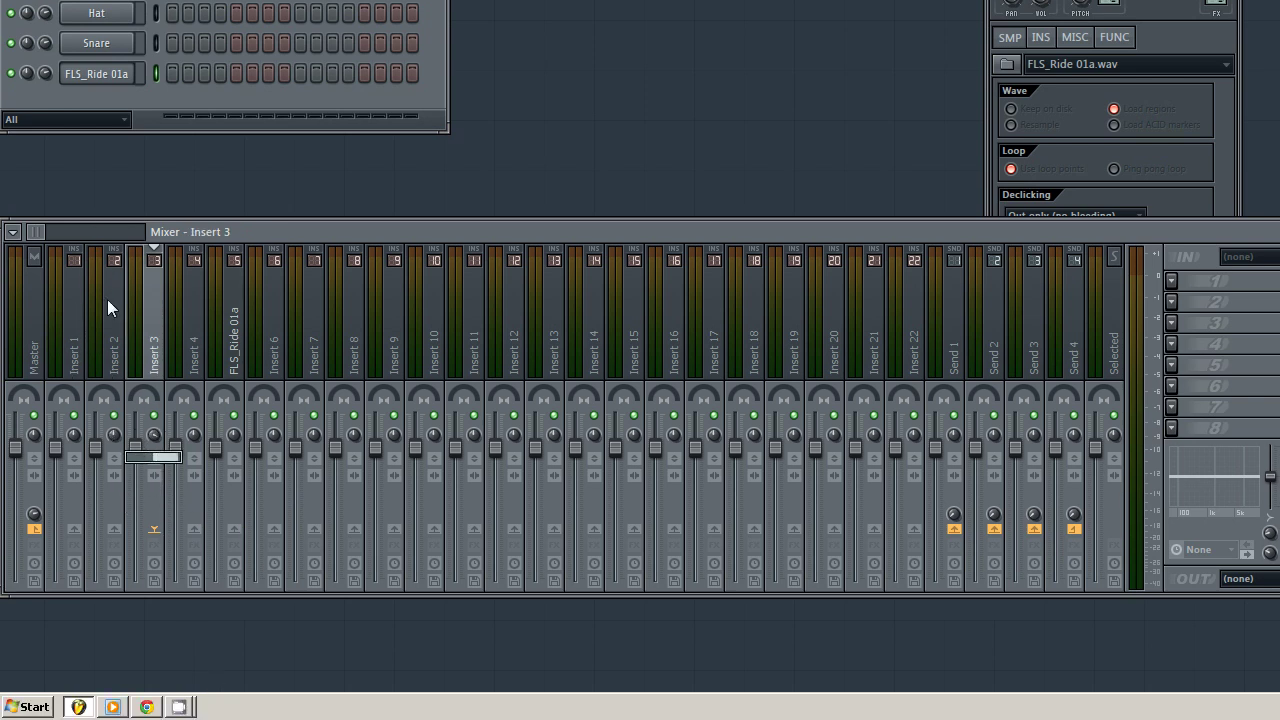
pyautogui.rightClick(155, 430)
pyautogui.click(189, 437)
pyautogui.moveTo(144, 392); pyautogui.dragTo(146, 440)
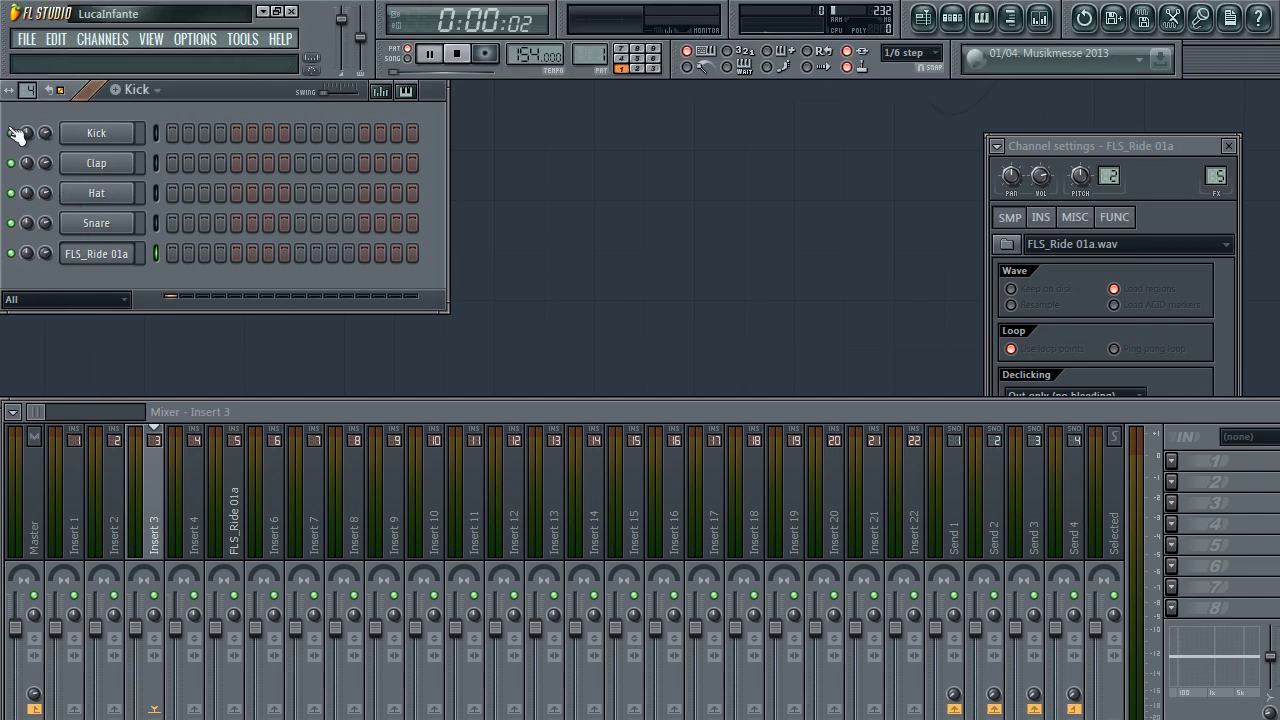
pyautogui.rightClick(90, 131)
pyautogui.click(169, 290)
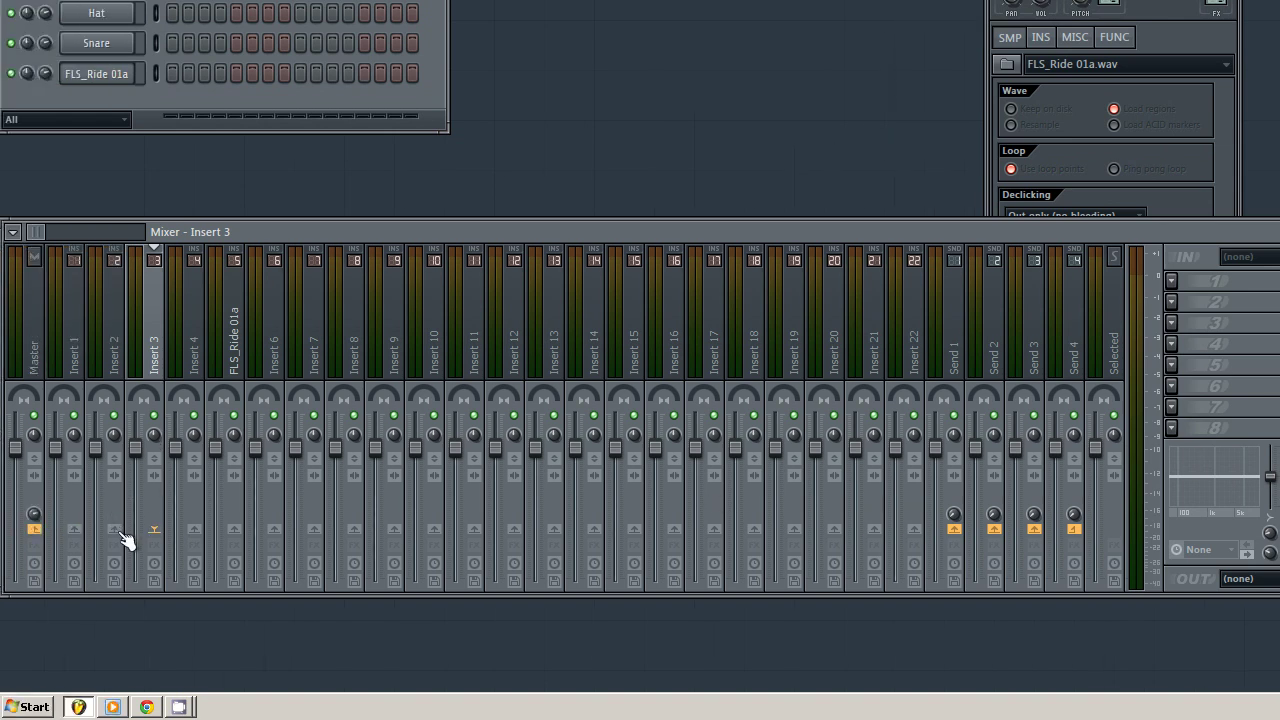
# Try a send into Insert 2, then select Inserts 2, 3, 4 and FLS_Ride 01a before returning to Insert 1
pyautogui.click(115, 529)
pyautogui.click(122, 345)
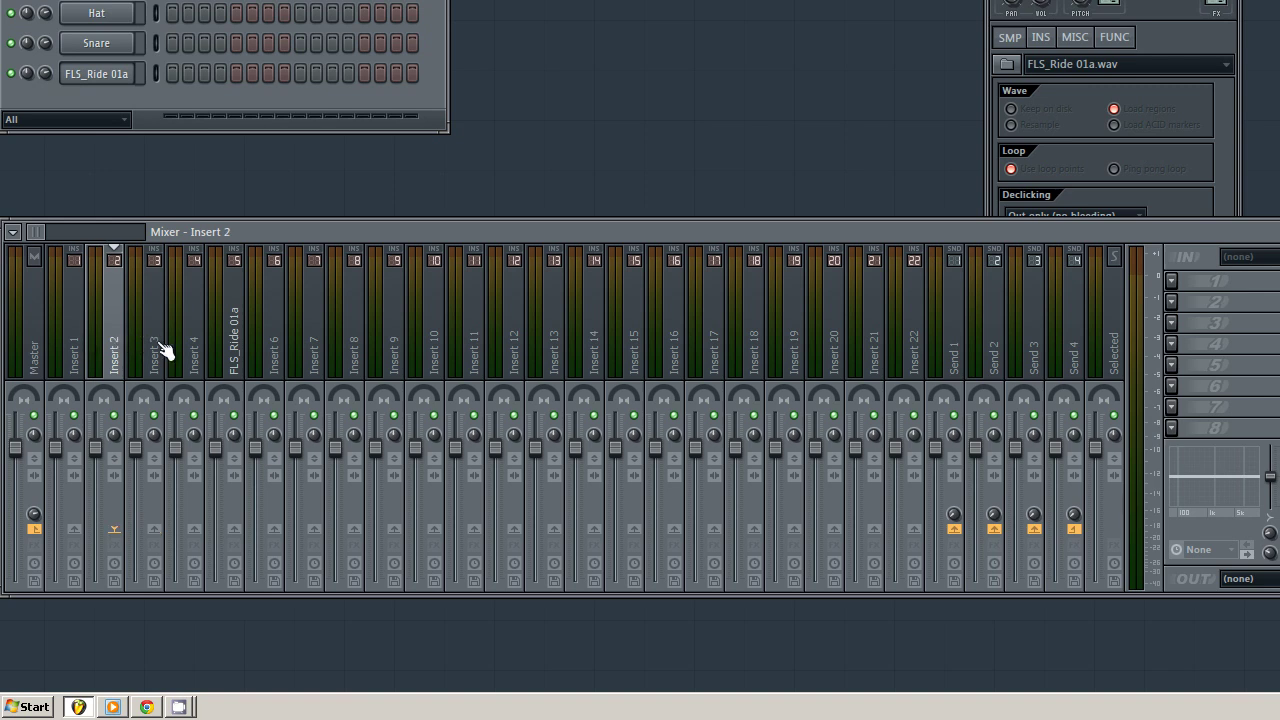
pyautogui.click(160, 348)
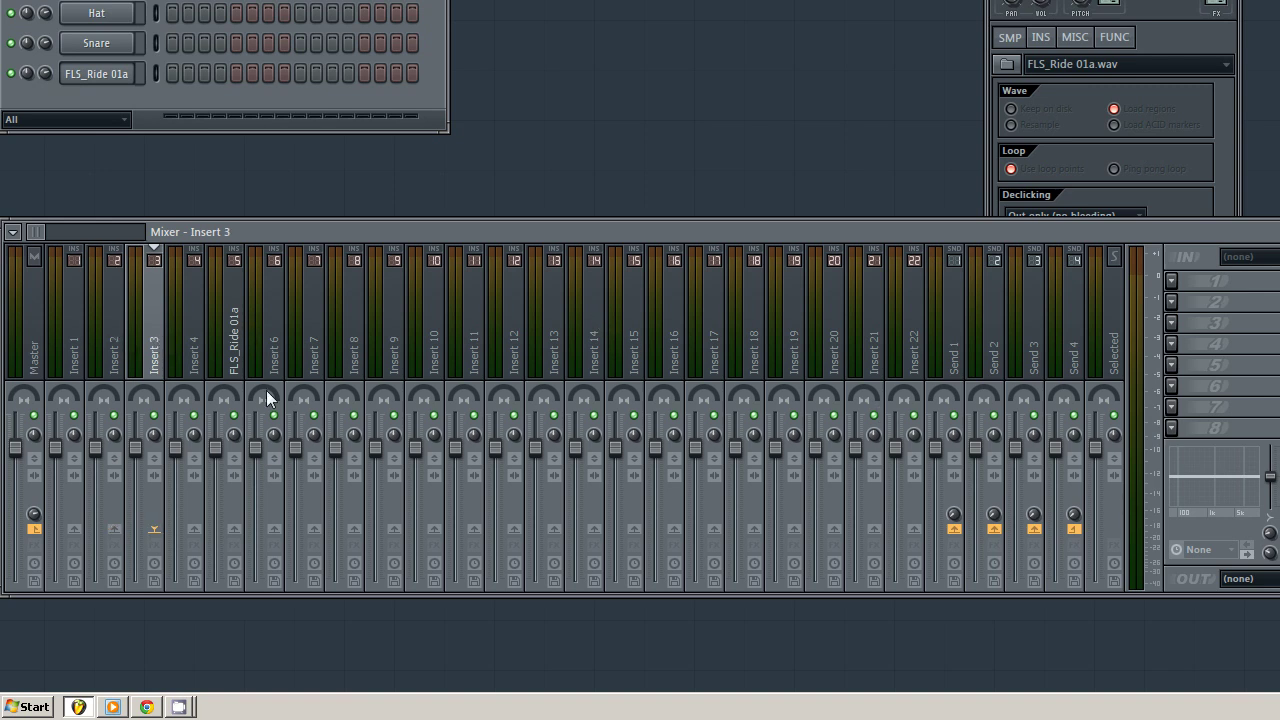
pyautogui.click(195, 337)
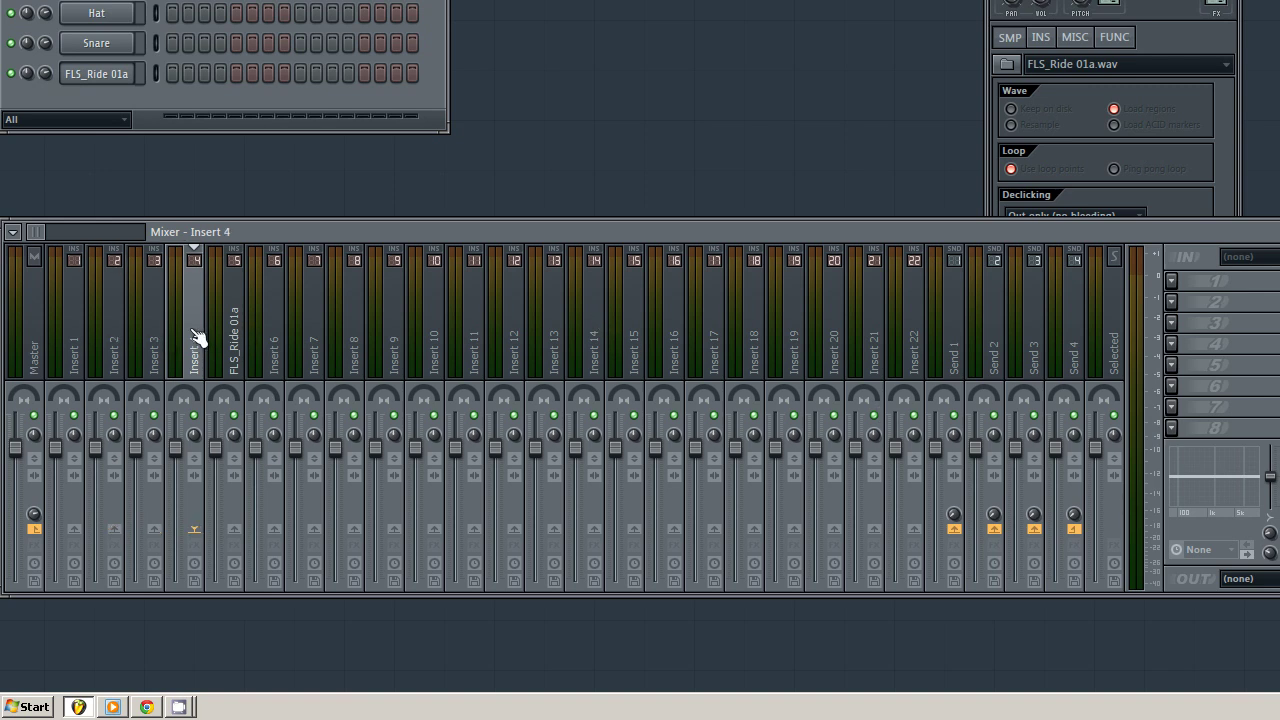
pyautogui.click(245, 348)
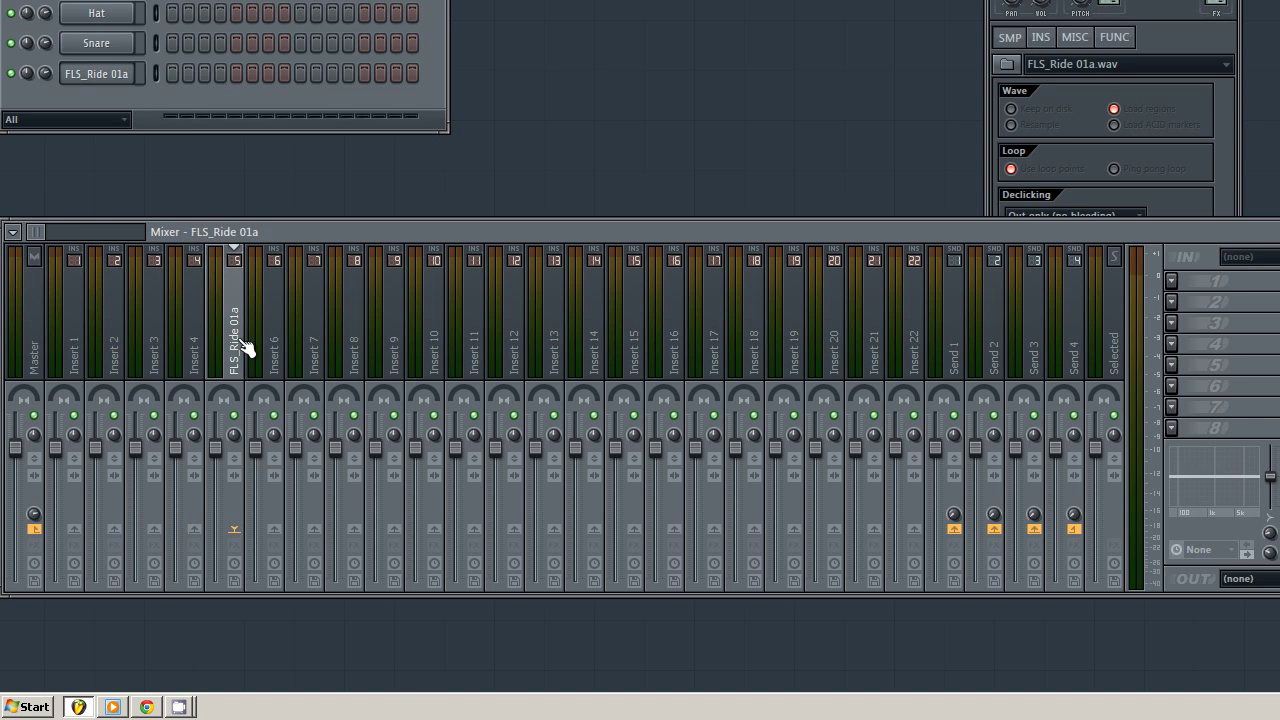
pyautogui.click(66, 336)
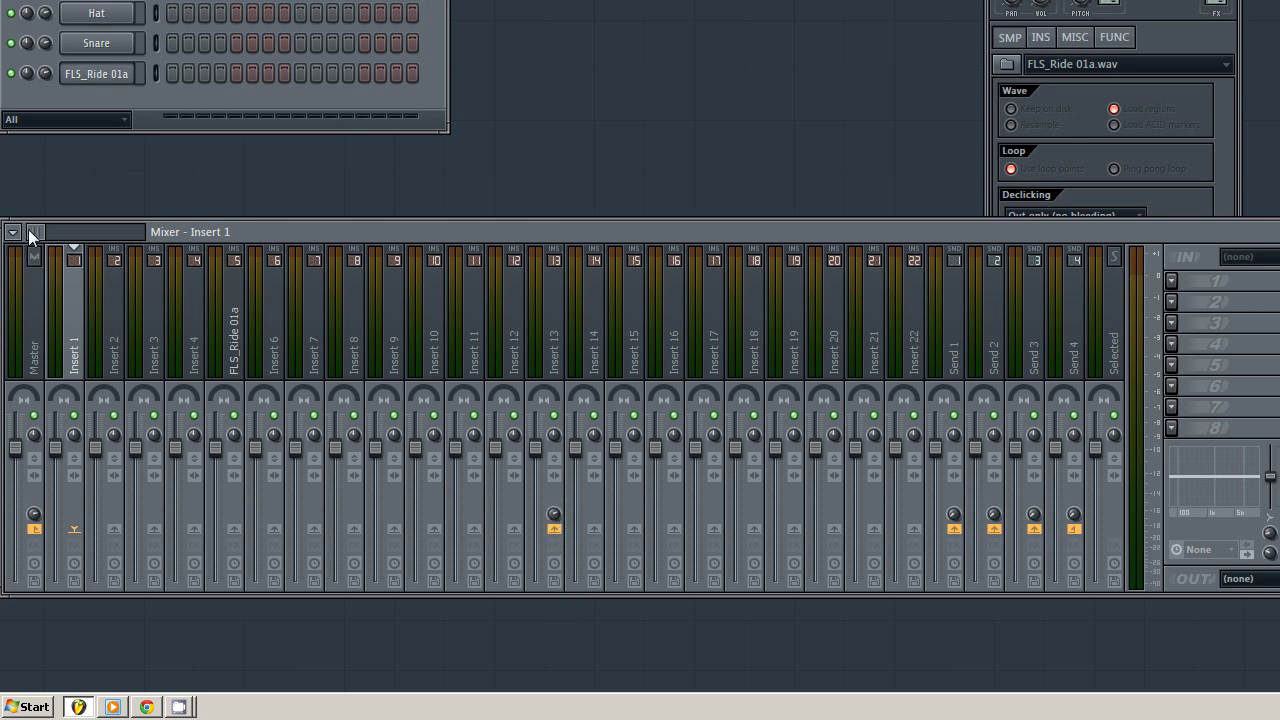
pyautogui.click(560, 362)
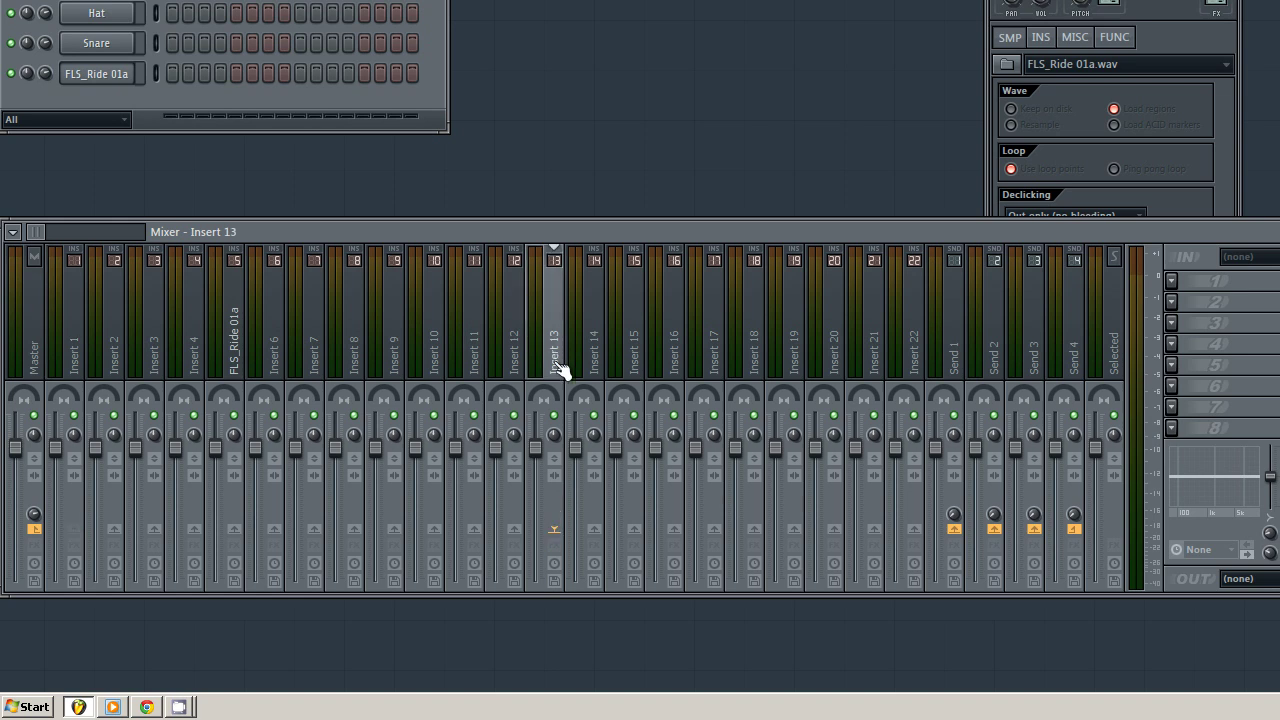
pyautogui.click(81, 324)
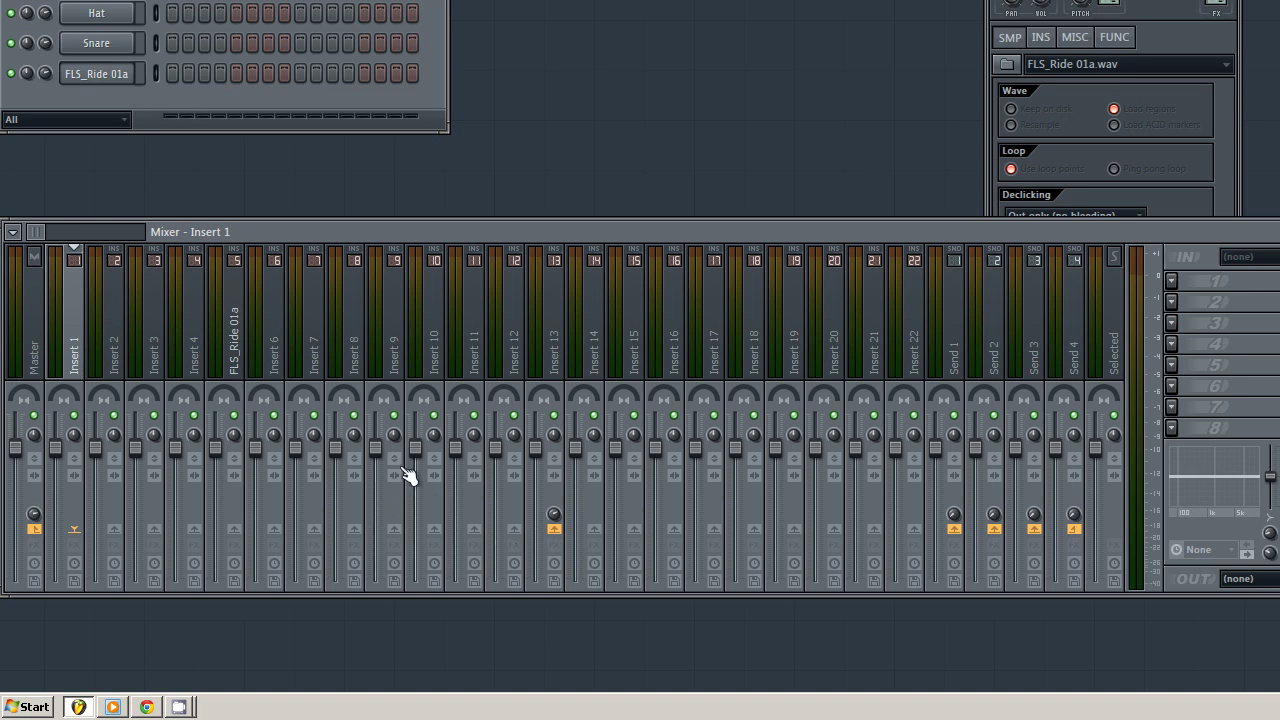
pyautogui.rightClick(400, 528)
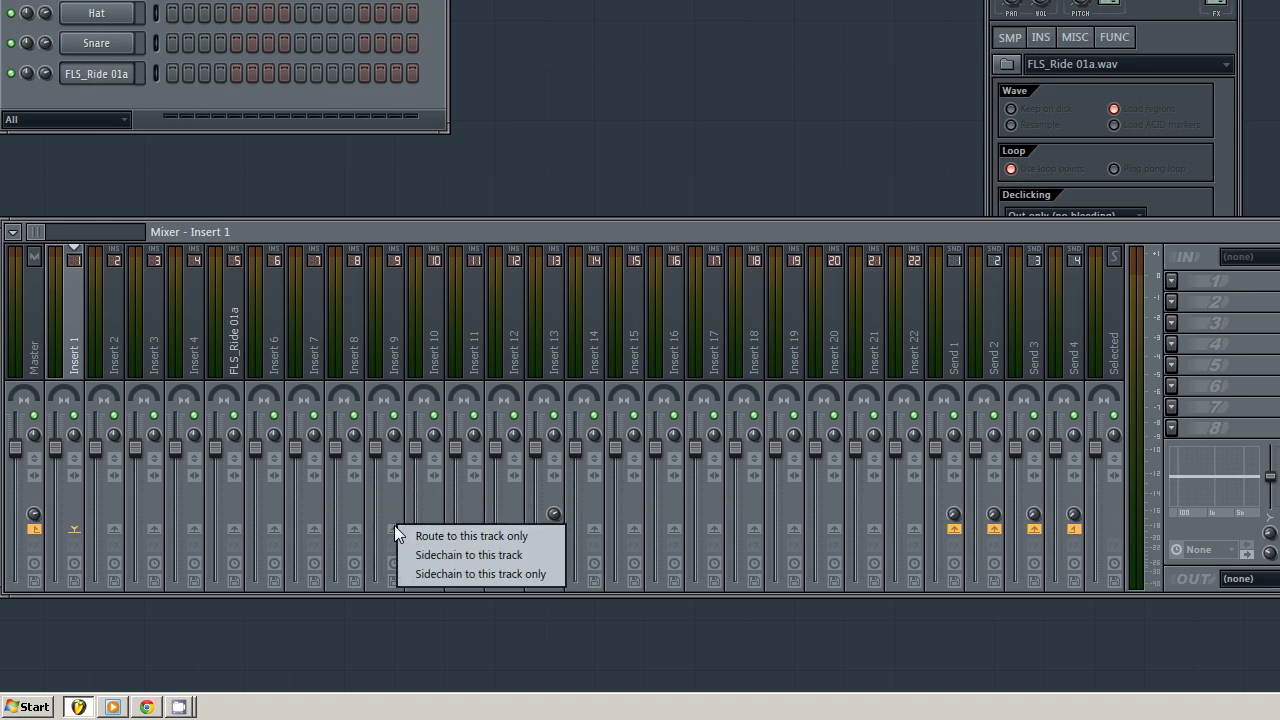
pyautogui.click(388, 502)
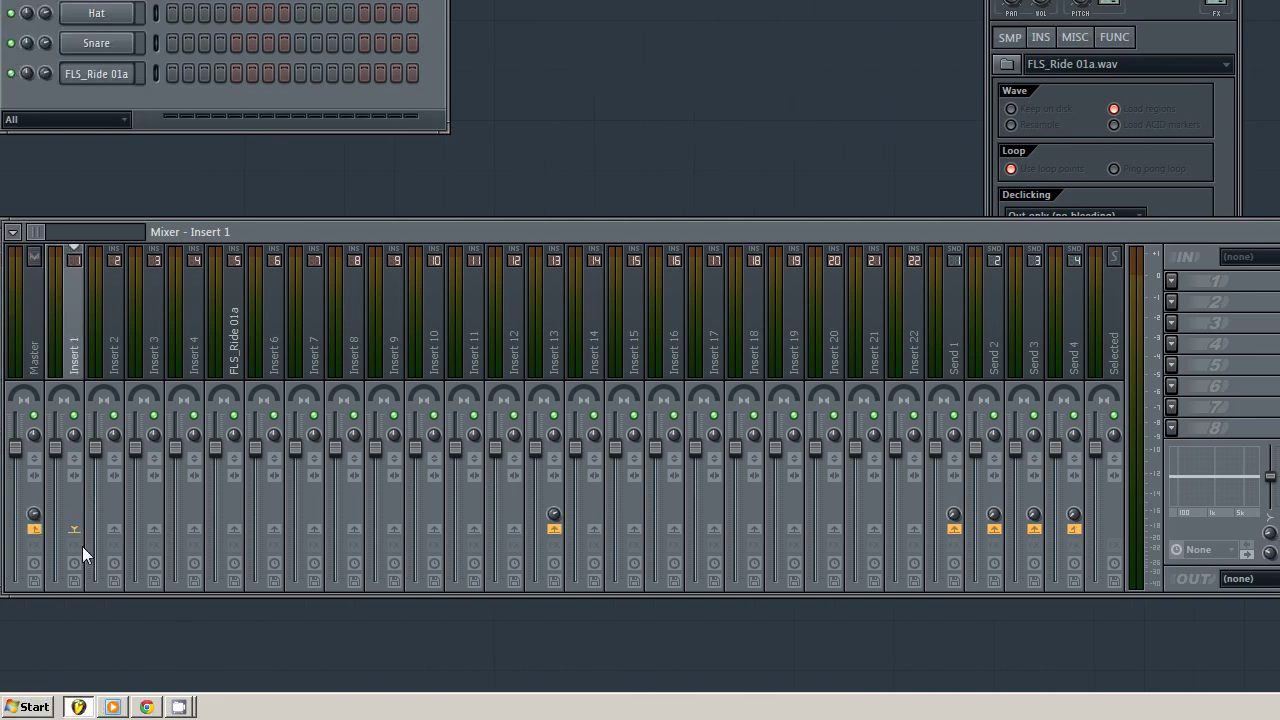
# Select the Master track to show its output to the Primary Sound Driver
pyautogui.click(44, 318)
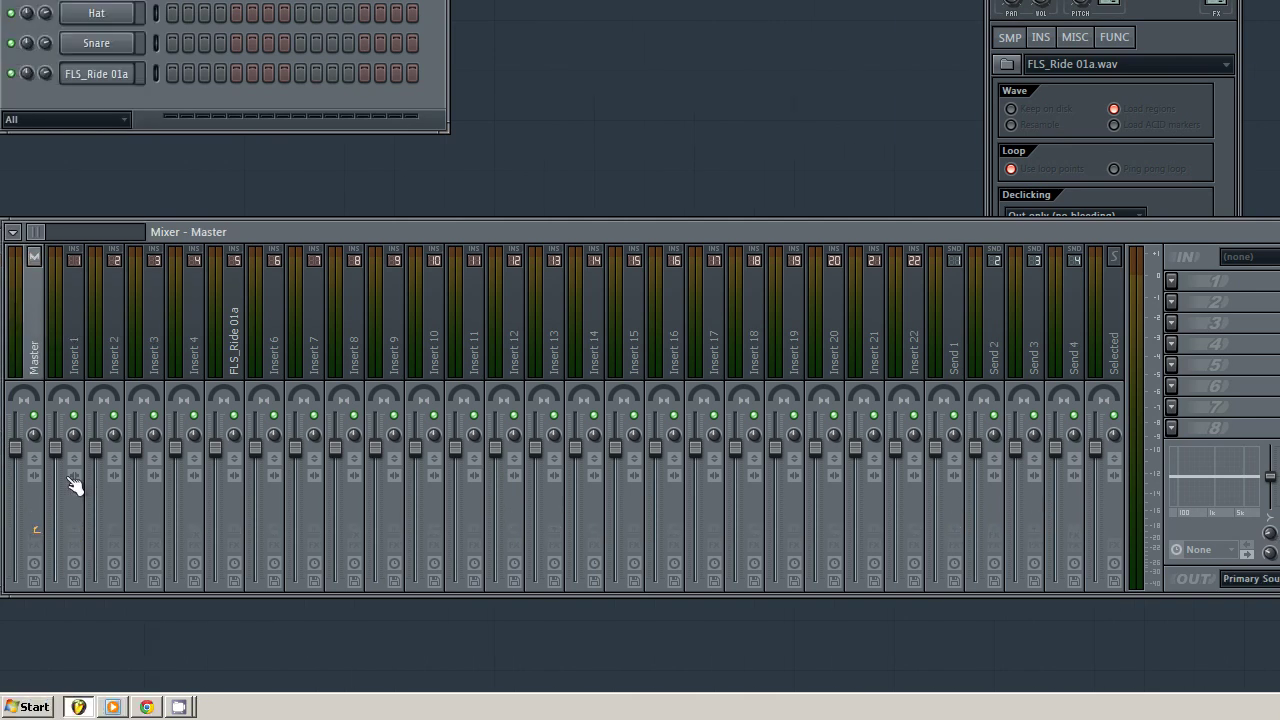
pyautogui.click(74, 318)
pyautogui.click(41, 321)
# Lower the mixer window and select Insert 1 to show its EQ and send slots
pyautogui.moveTo(420, 233); pyautogui.dragTo(446, 325)
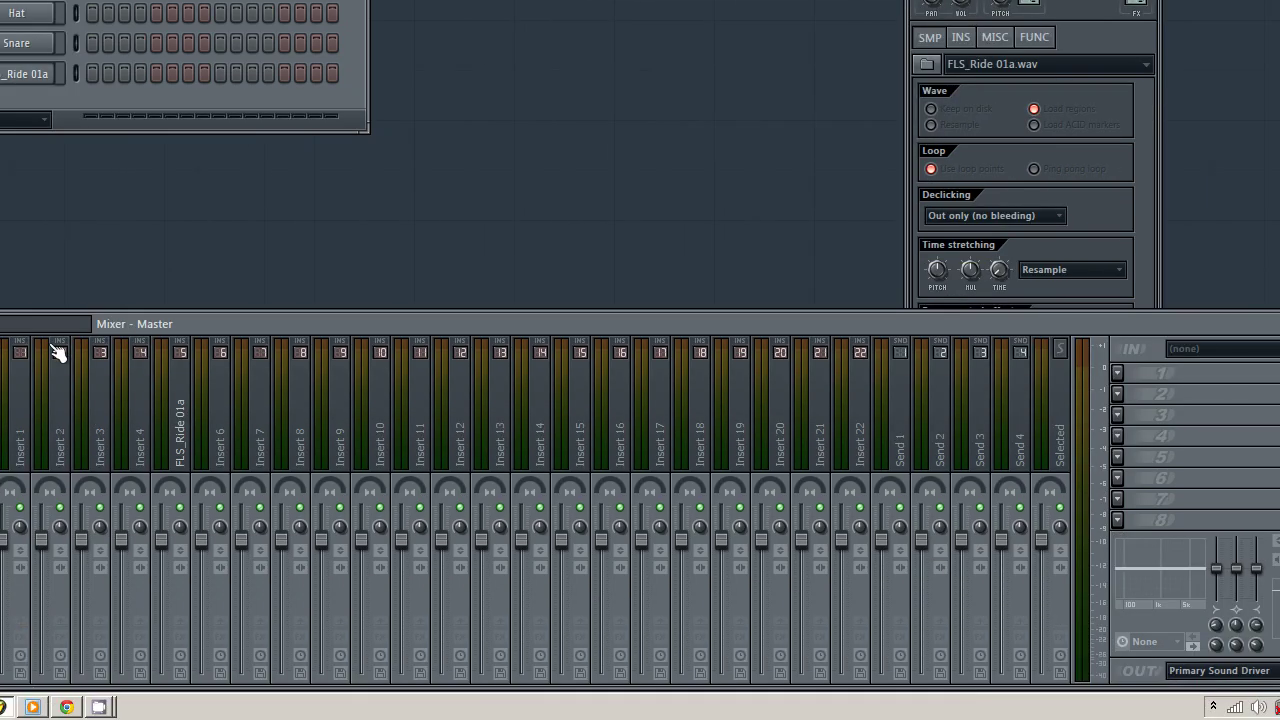
pyautogui.moveTo(60, 322)
pyautogui.mouseDown()
pyautogui.moveTo(185, 320)
pyautogui.moveTo(45, 318)
pyautogui.mouseUp()
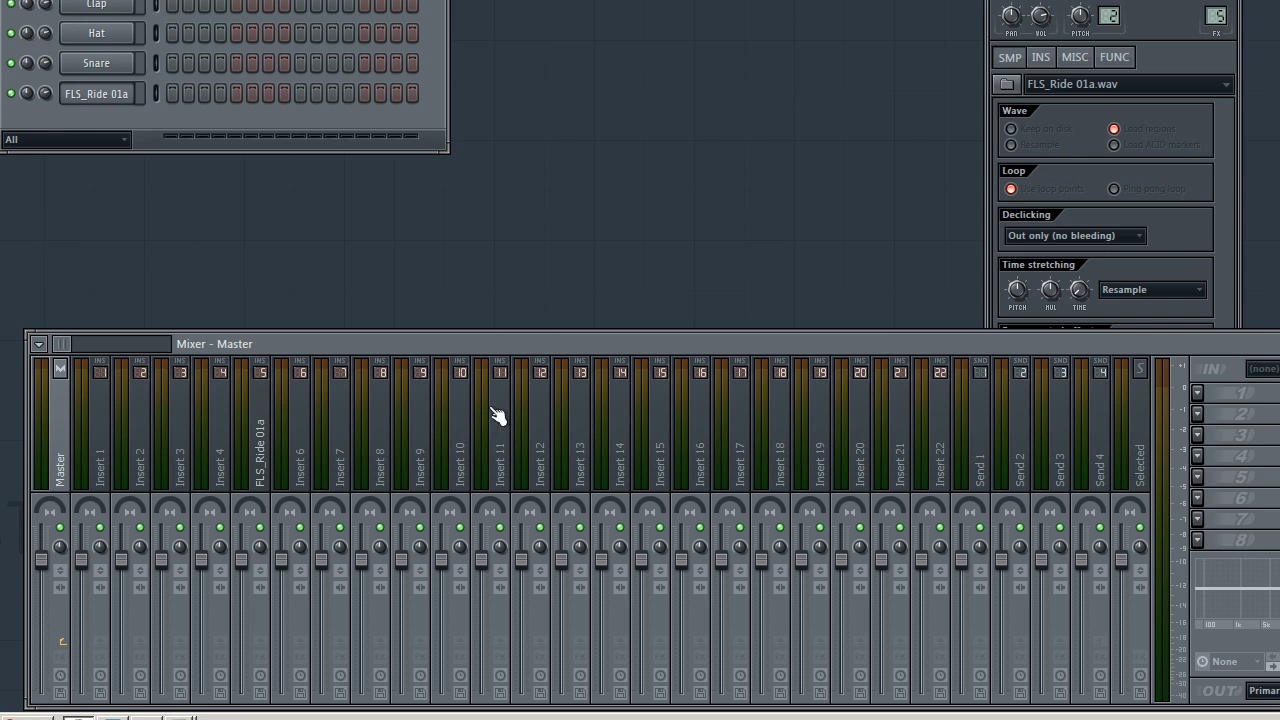
pyautogui.moveTo(499, 338); pyautogui.dragTo(484, 300)
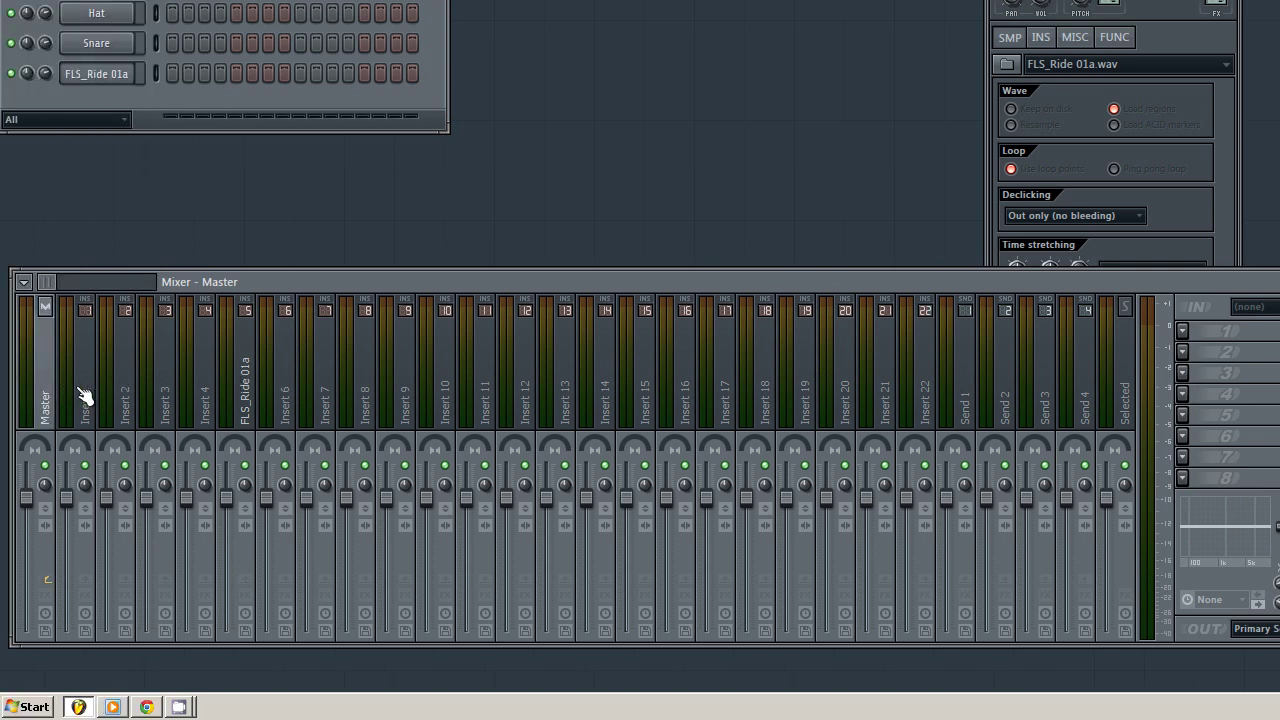
pyautogui.click(86, 394)
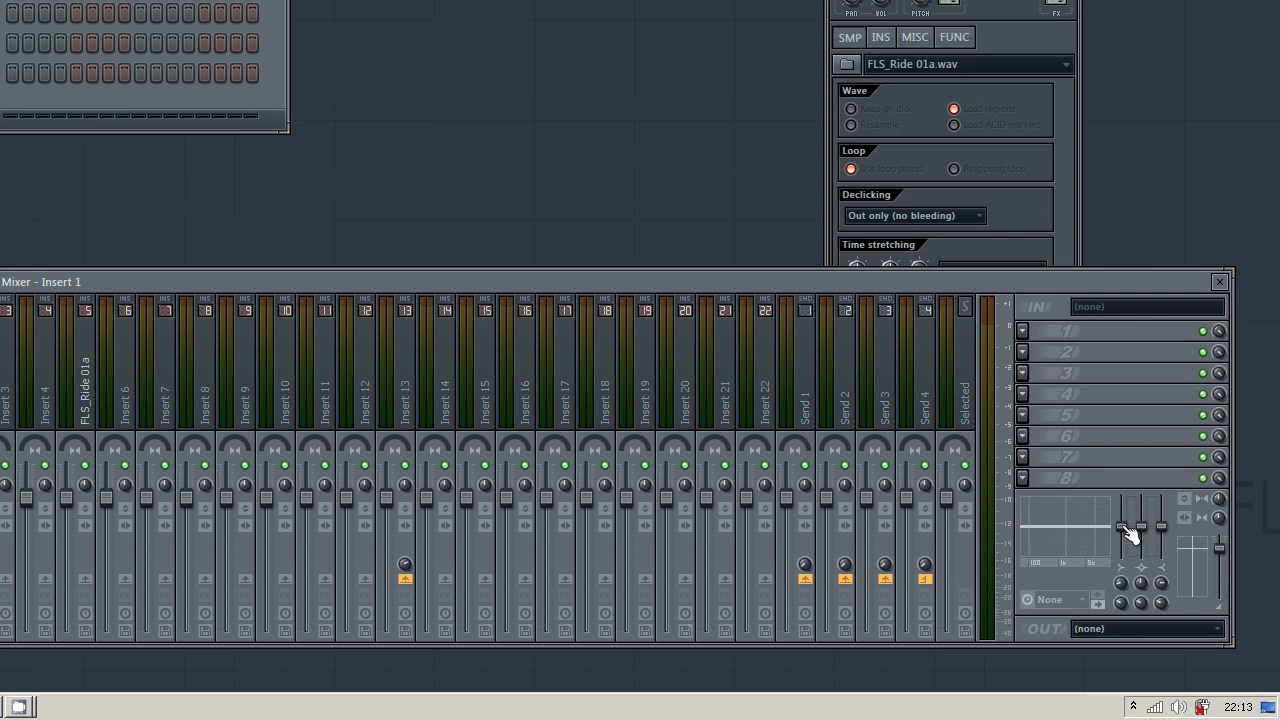
# Reset Insert 1's two adjusted EQ band controls to their default values
pyautogui.rightClick(1124, 528)
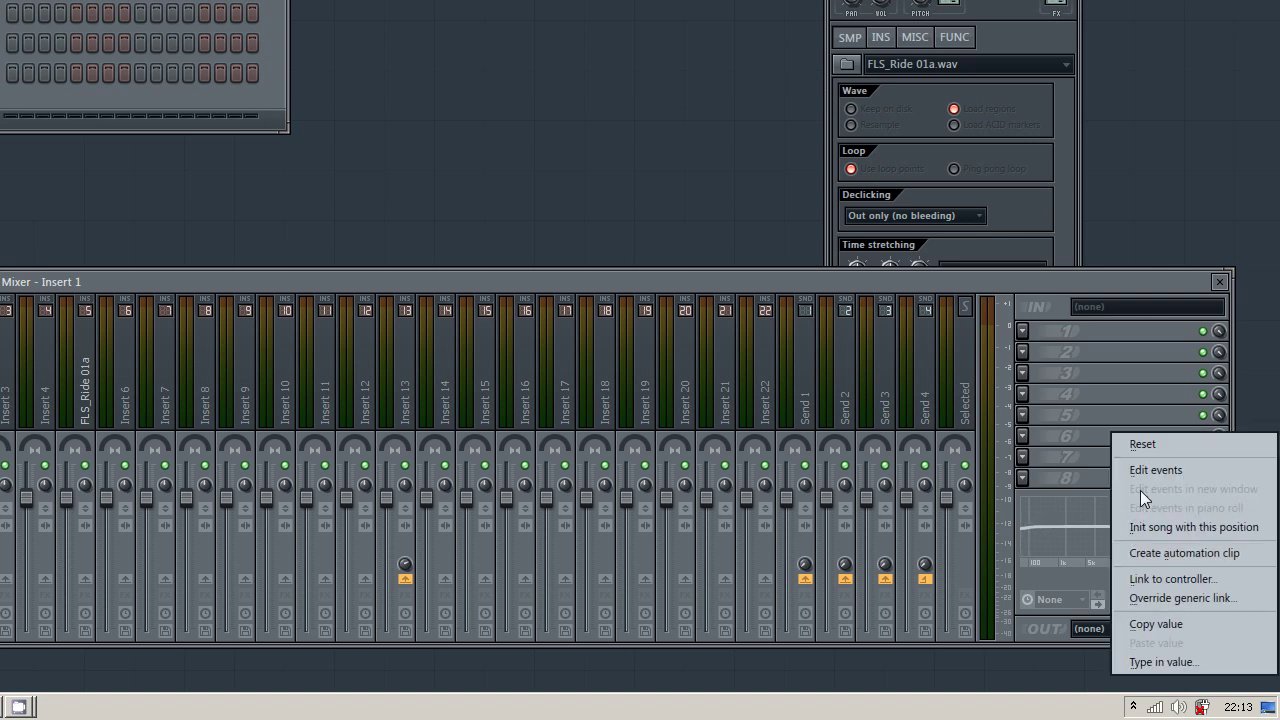
pyautogui.click(1143, 443)
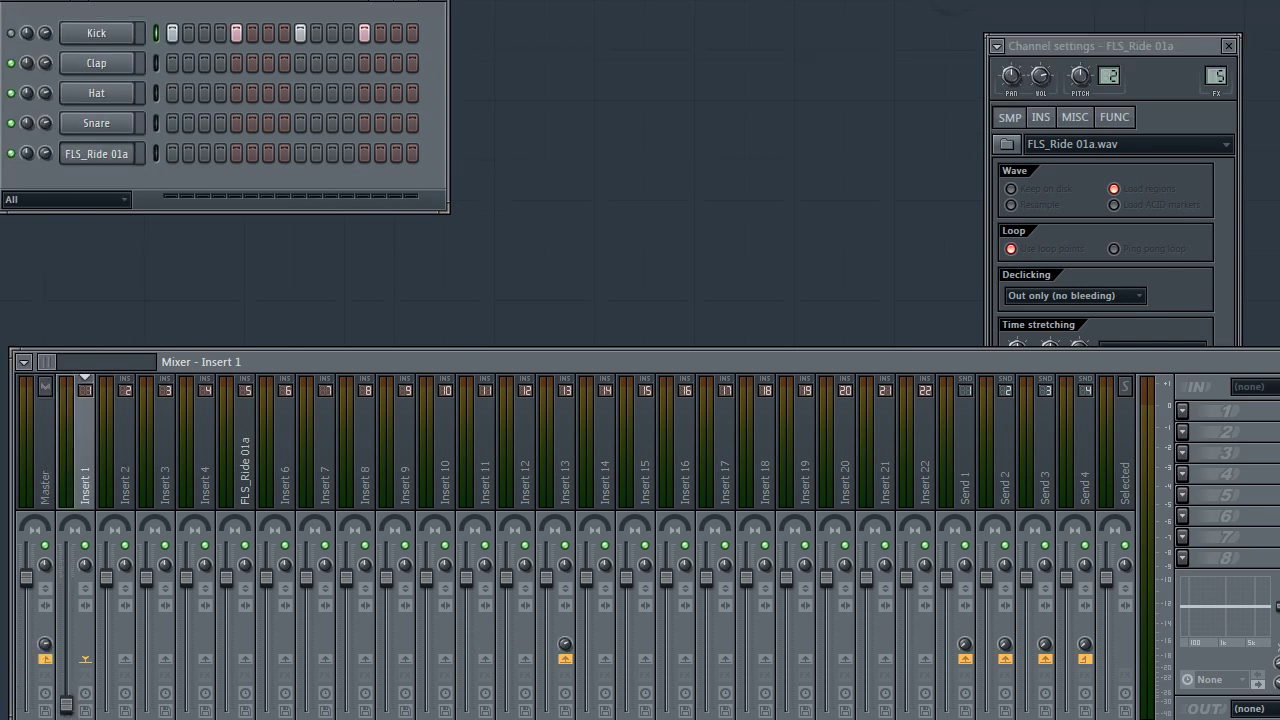
pyautogui.rightClick(1273, 433)
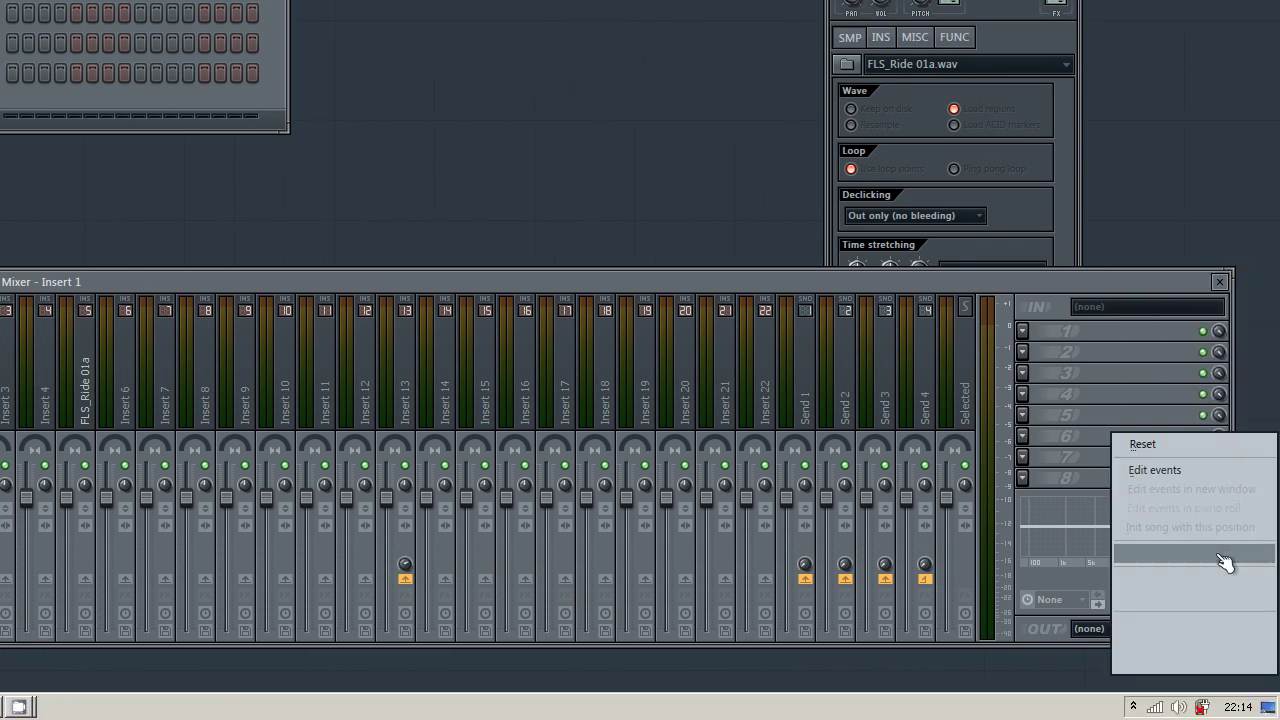
pyautogui.click(1190, 443)
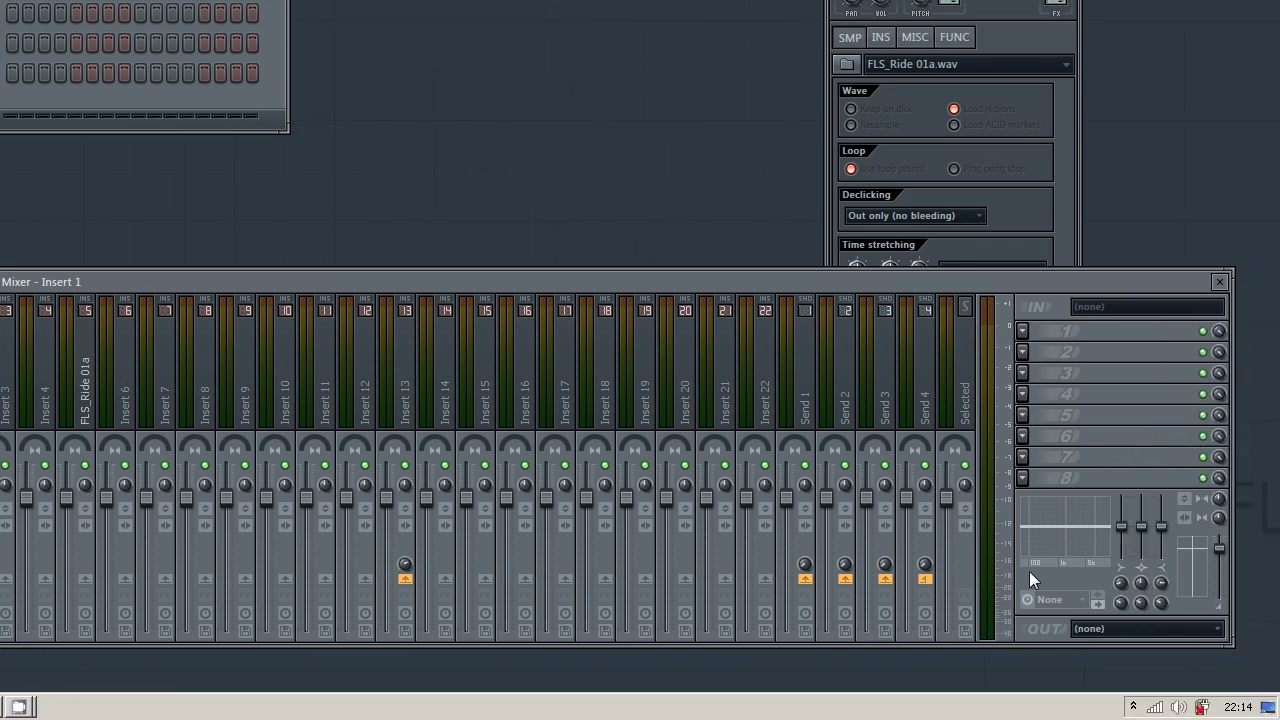
# Select the Master track, scroll through the insert strips, and return to Master
pyautogui.click(52, 372)
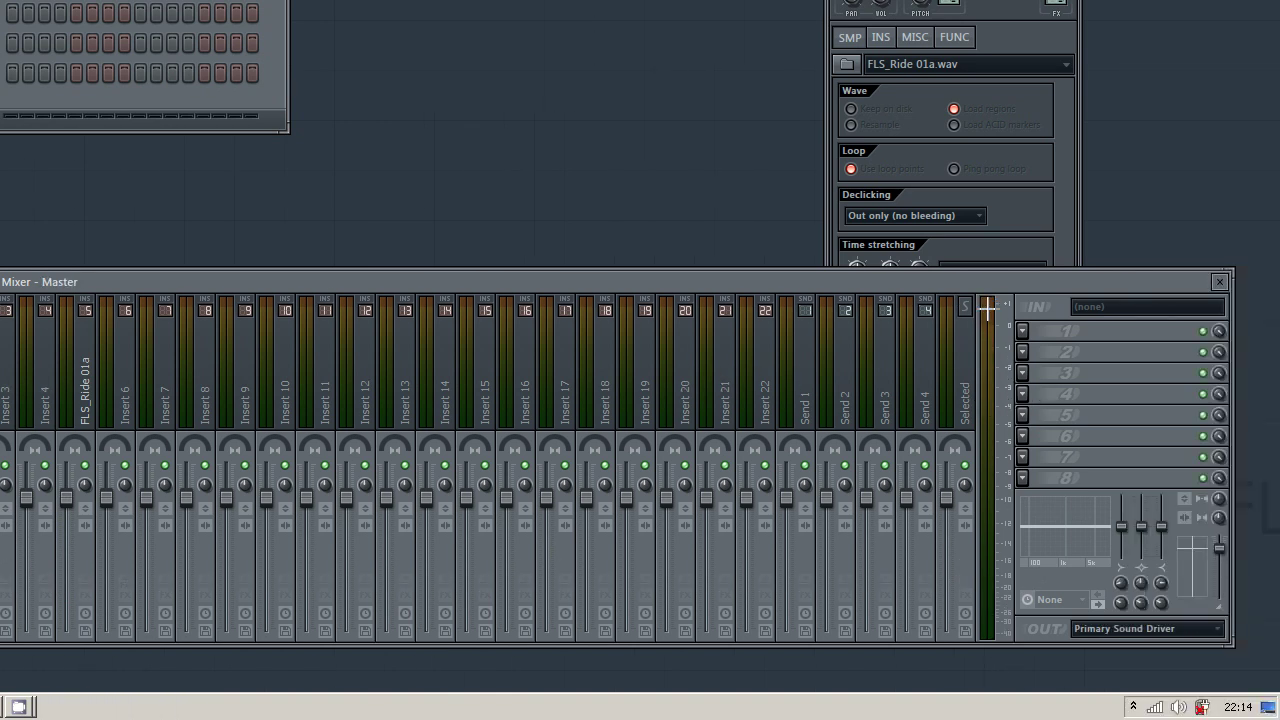
pyautogui.press('Left')
pyautogui.press('Left')
pyautogui.press('Left')
pyautogui.press('Left')
pyautogui.press('Left')
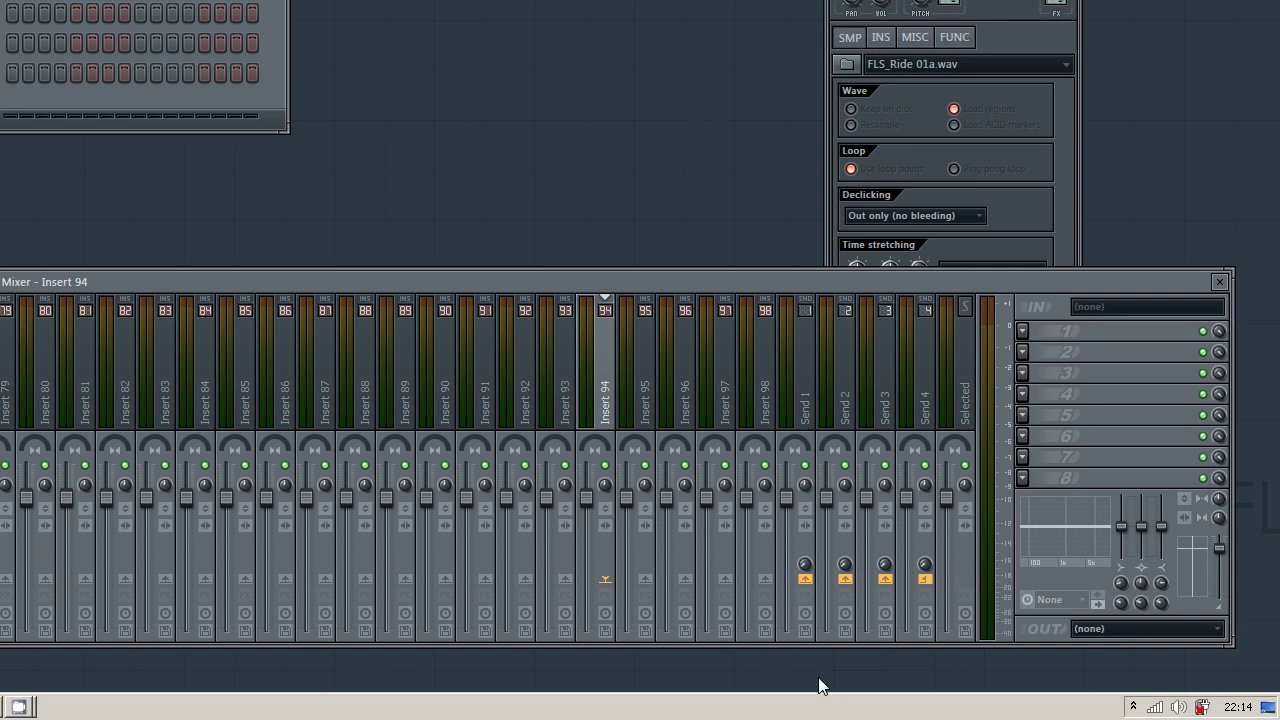
pyautogui.moveTo(26, 281); pyautogui.dragTo(0, 279)
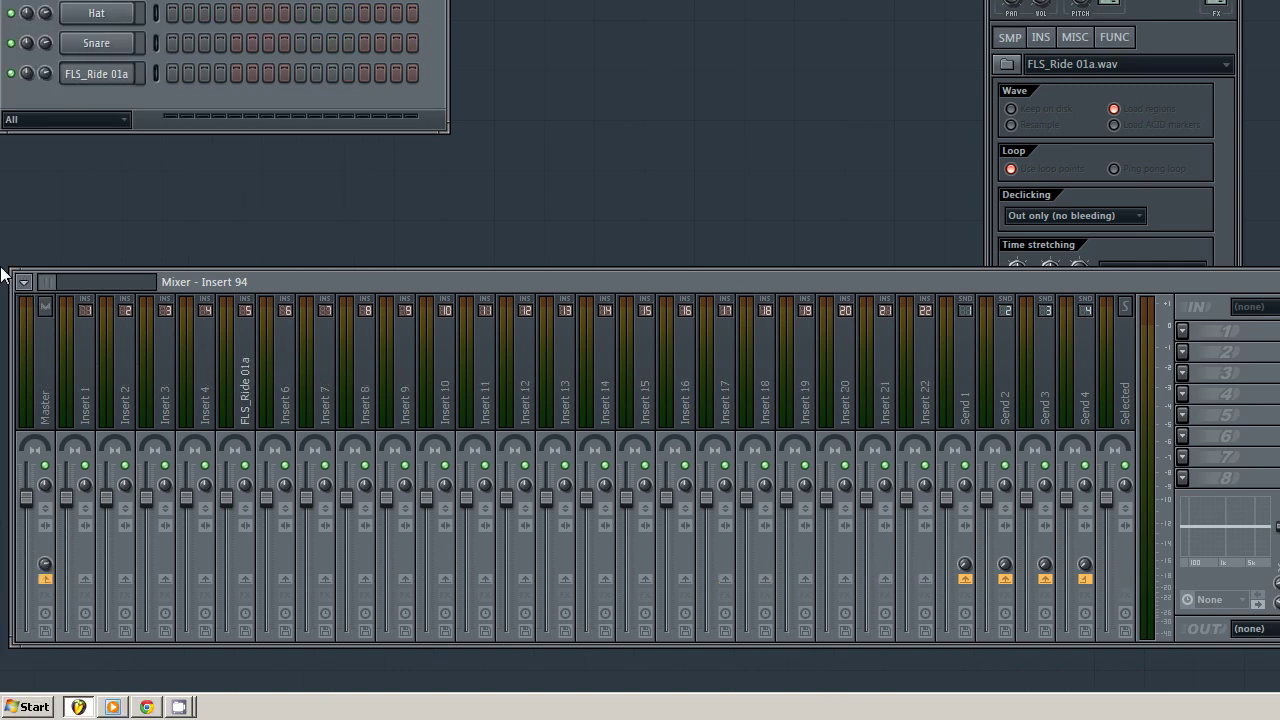
pyautogui.click(26, 371)
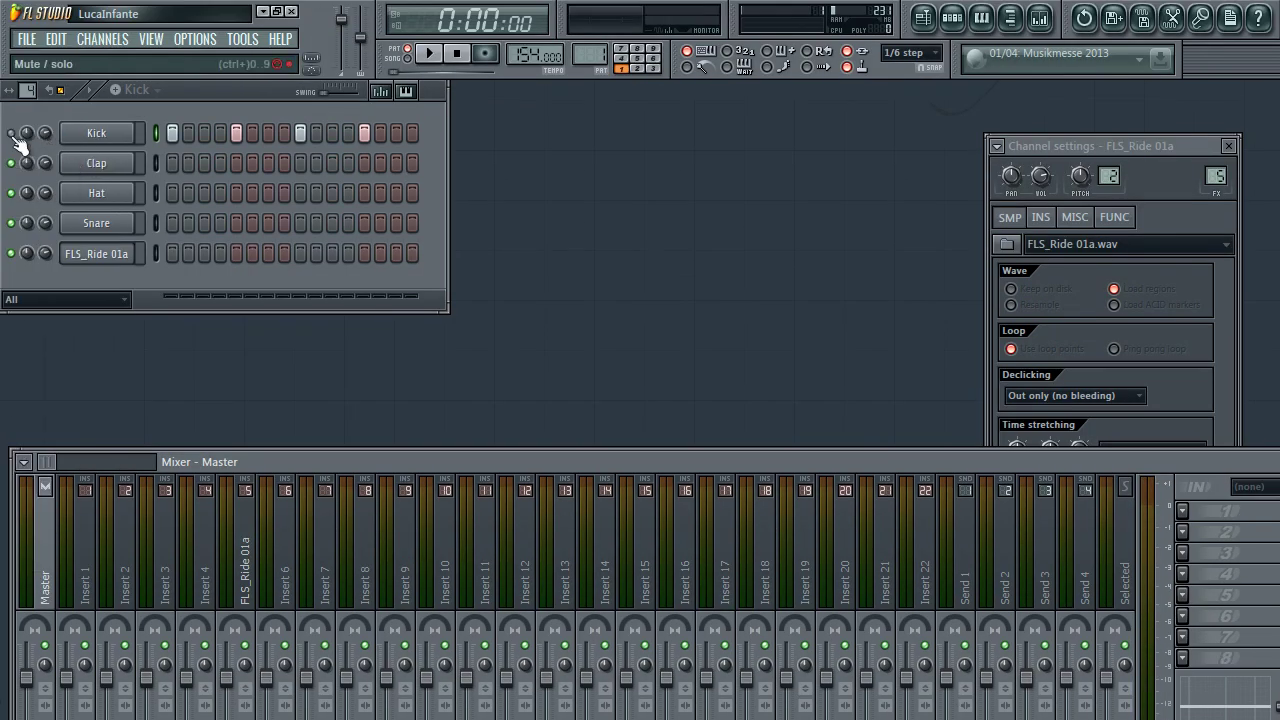
# Open the Kick channel, play the drum pattern, and push Insert 1's fader up toward clipping
pyautogui.click(103, 136)
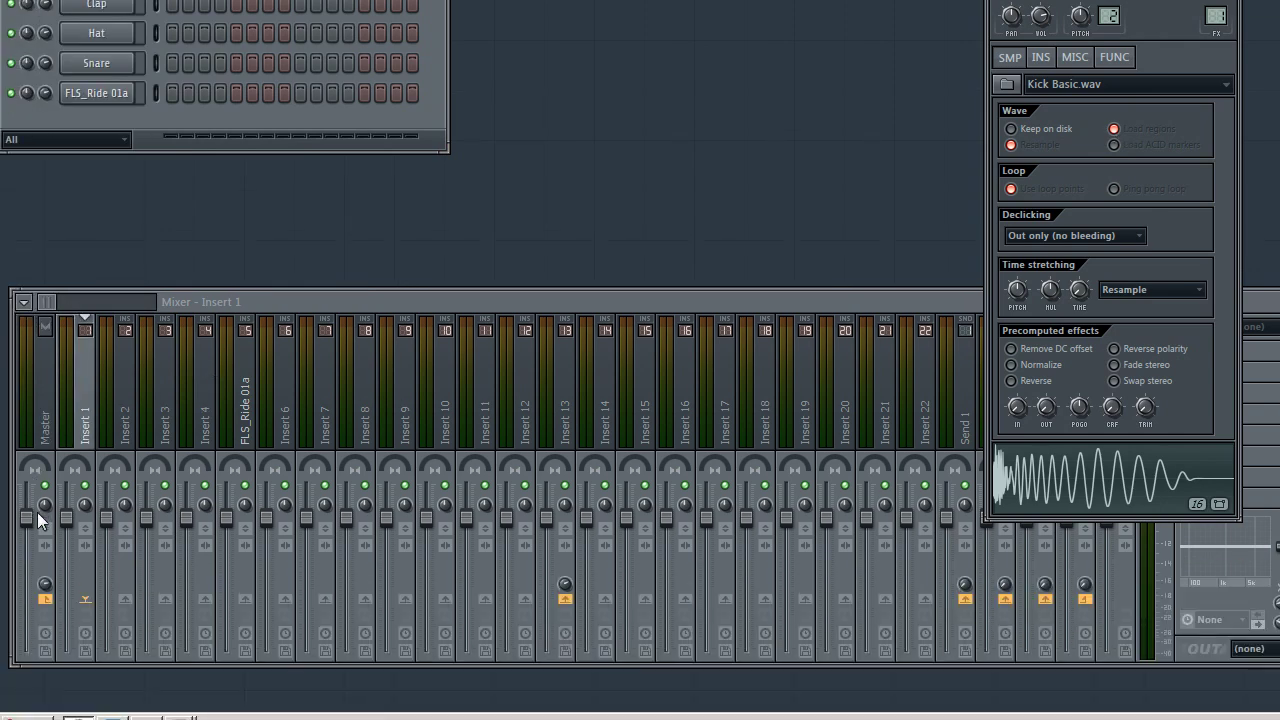
pyautogui.click(70, 525)
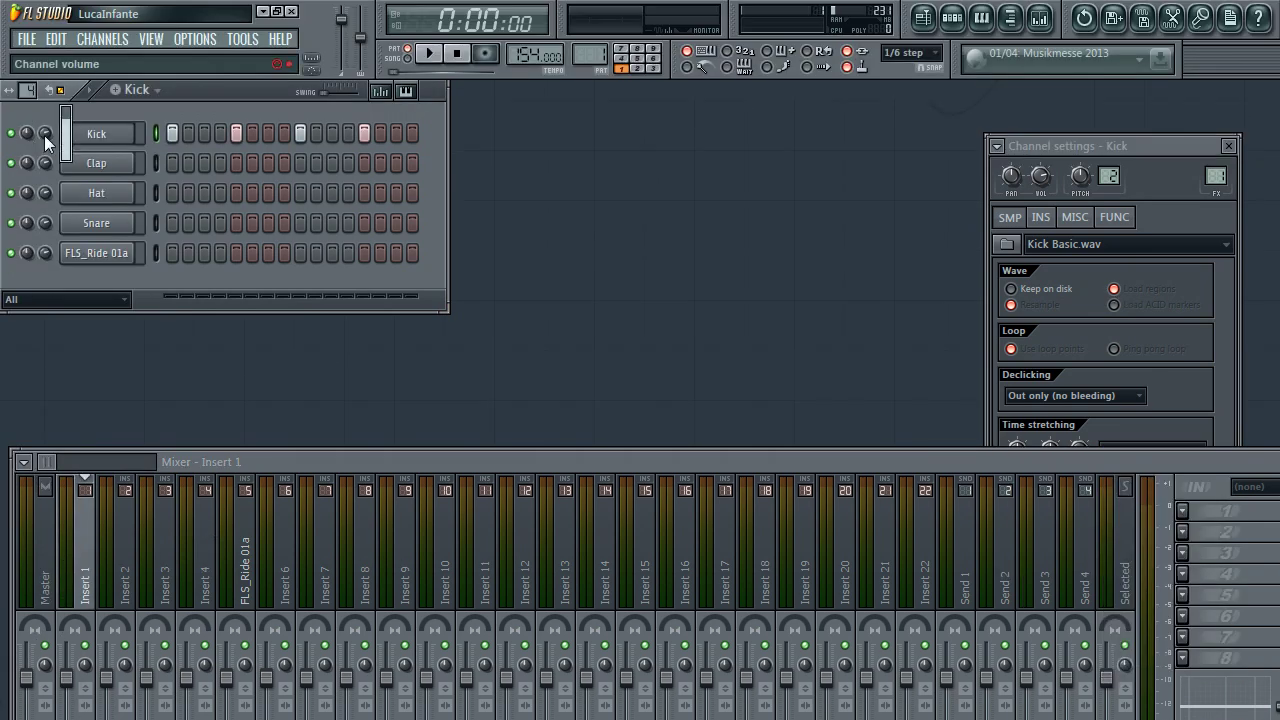
pyautogui.press('space')
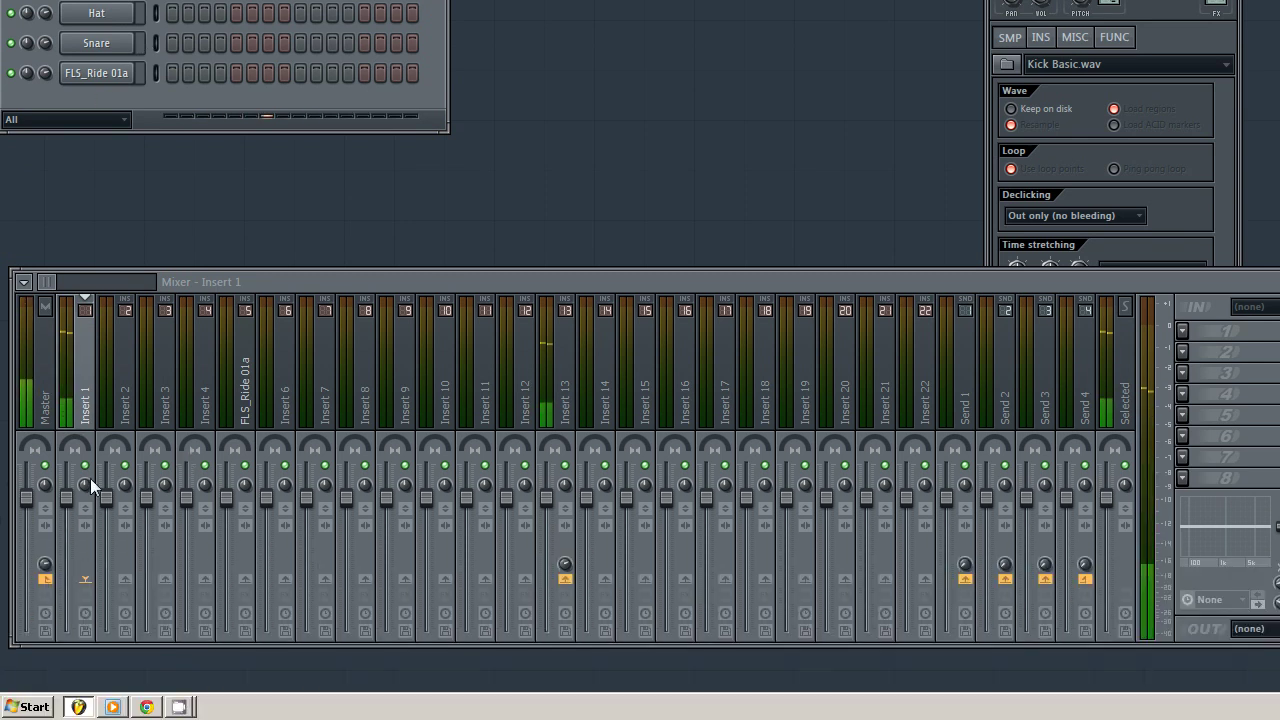
pyautogui.click(85, 508)
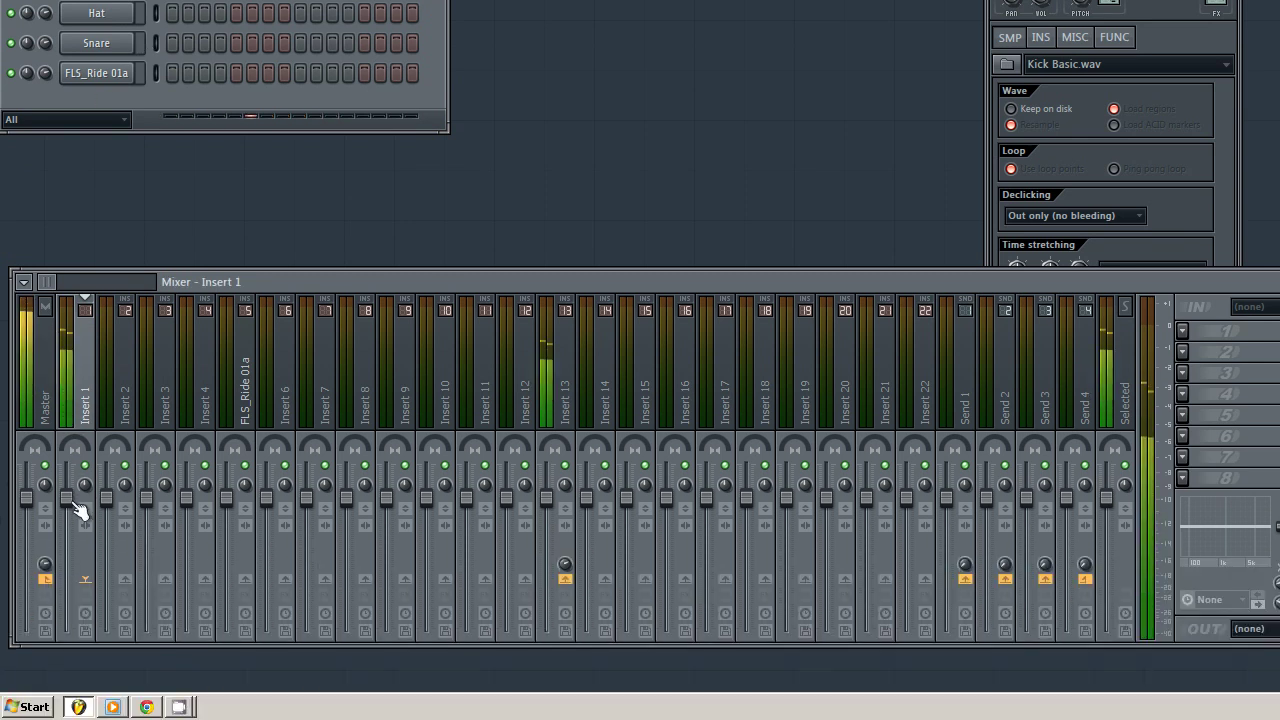
pyautogui.moveTo(66, 498); pyautogui.dragTo(65, 463)
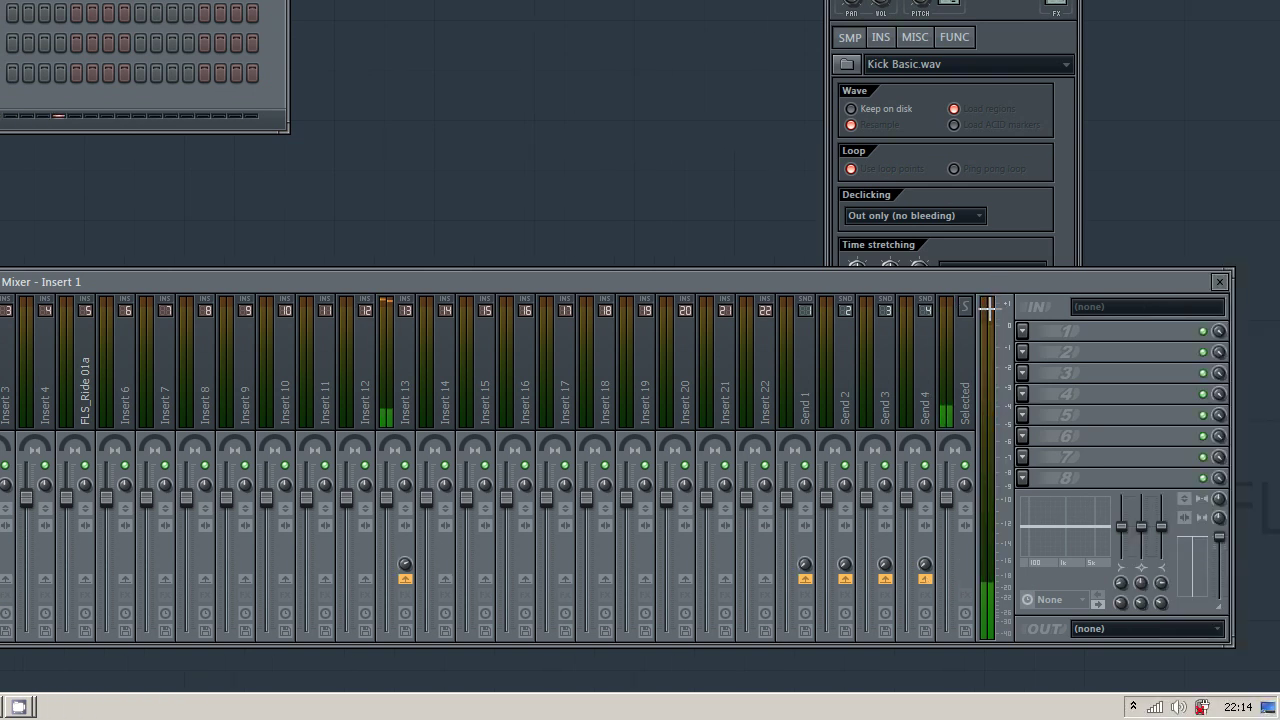
# Select the Master strip, leaving Insert 1's fader raised
pyautogui.click(26, 378)
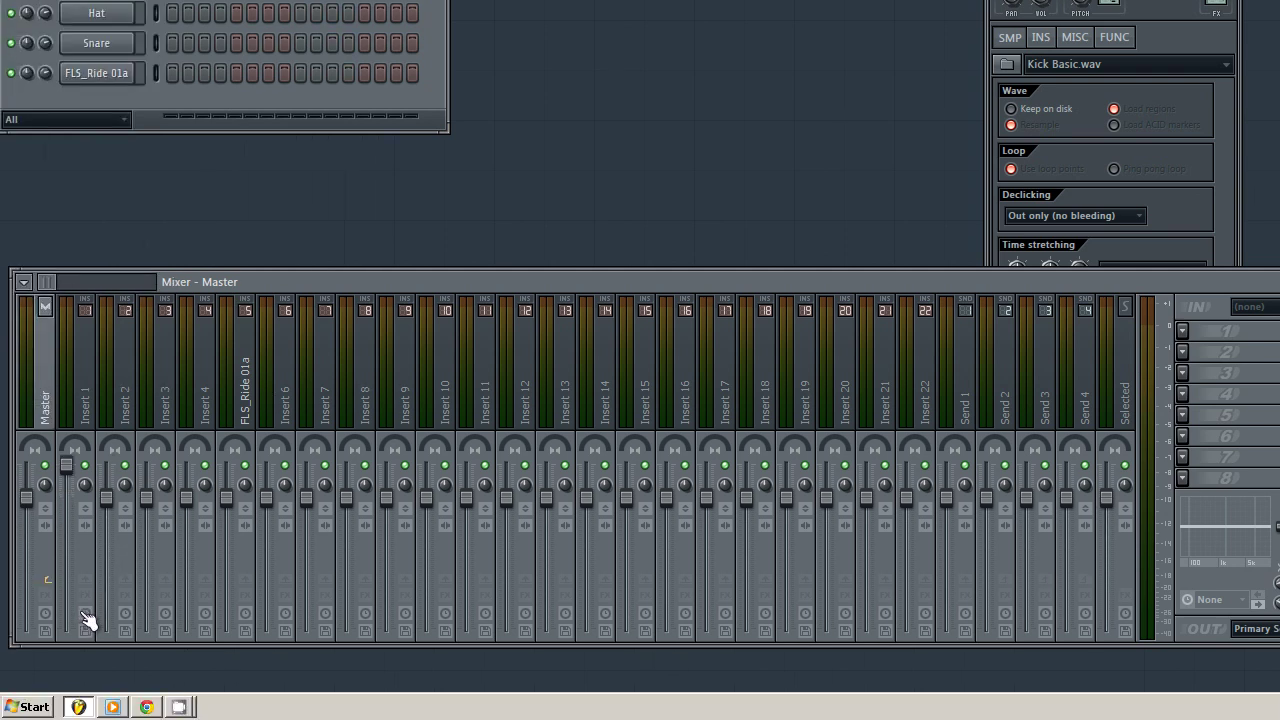
# Reset Insert 1's volume fader to its default level
pyautogui.rightClick(70, 465)
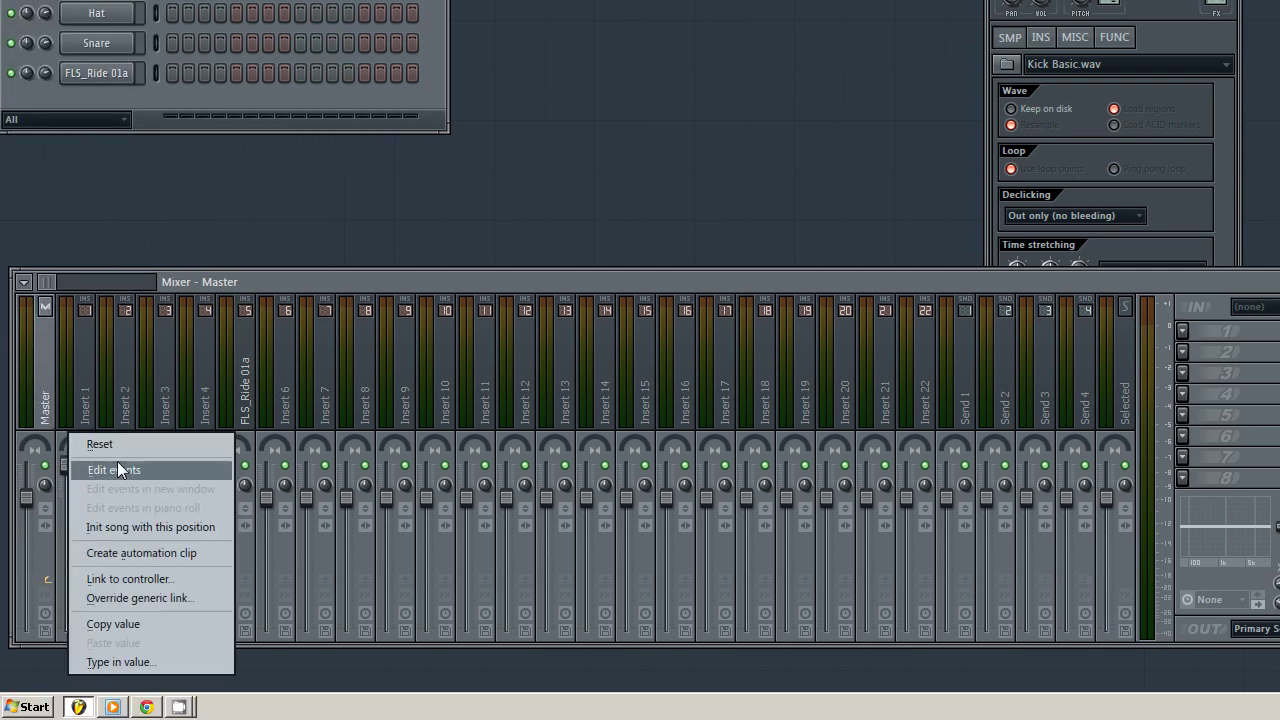
pyautogui.click(109, 447)
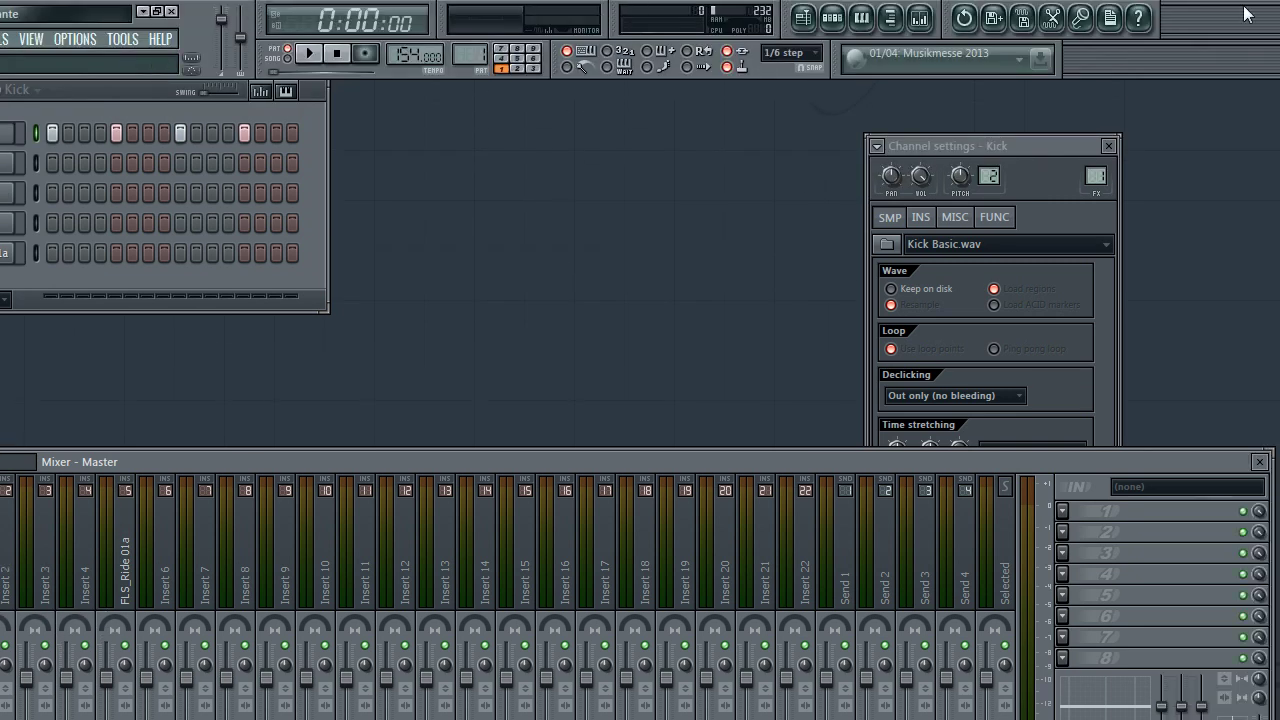